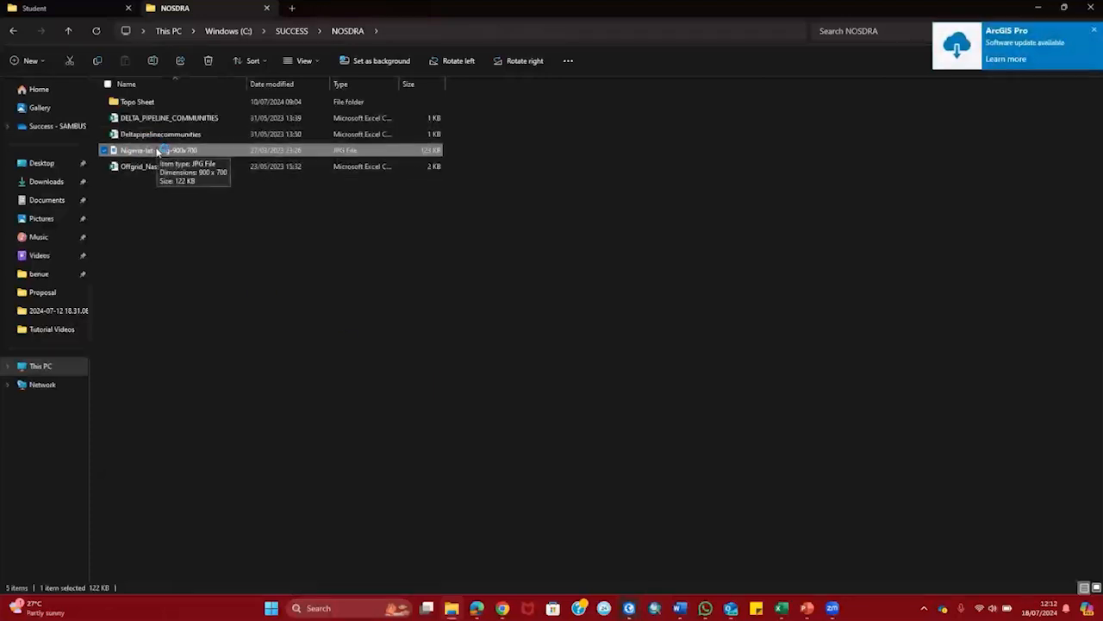
Step: Preview the Nigeria-lat-long-900x700 map image in Photos, close it, and return to ArcGIS Pro
{"action": "double_click", "coordinate": [158, 152]}
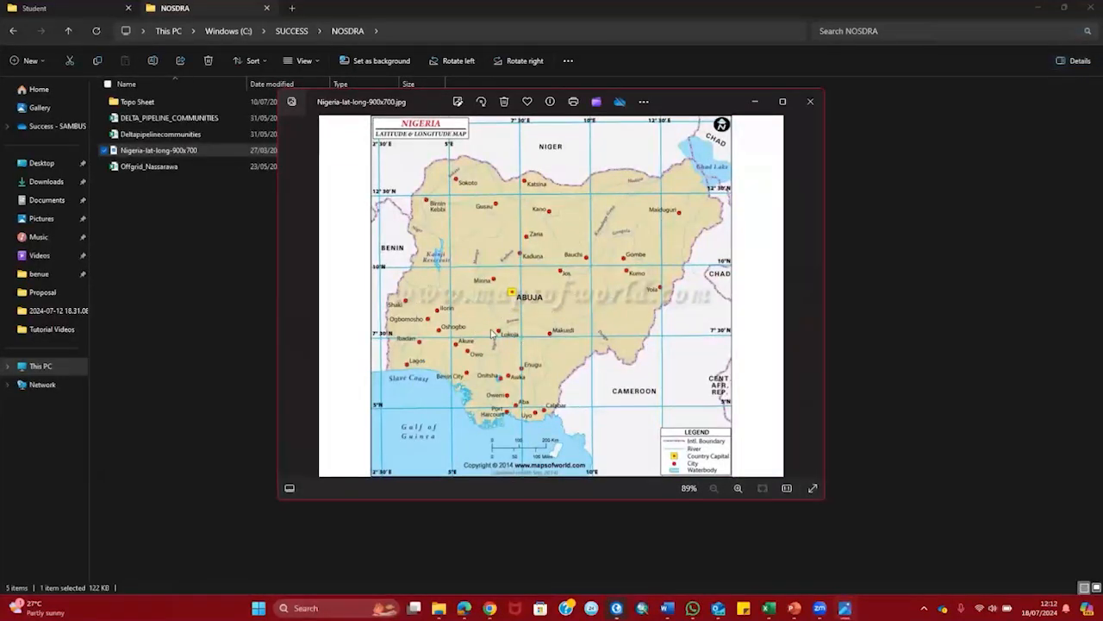
{"action": "left_click", "coordinate": [806, 108]}
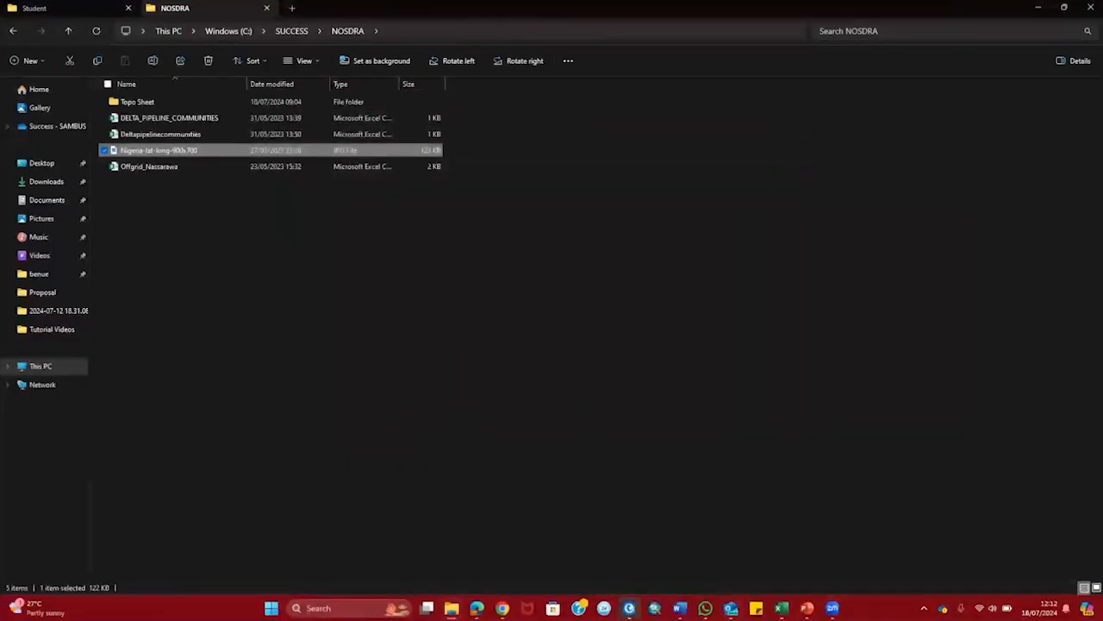
{"action": "mouse_move", "coordinate": [629, 607]}
{"action": "left_click", "coordinate": [678, 565]}
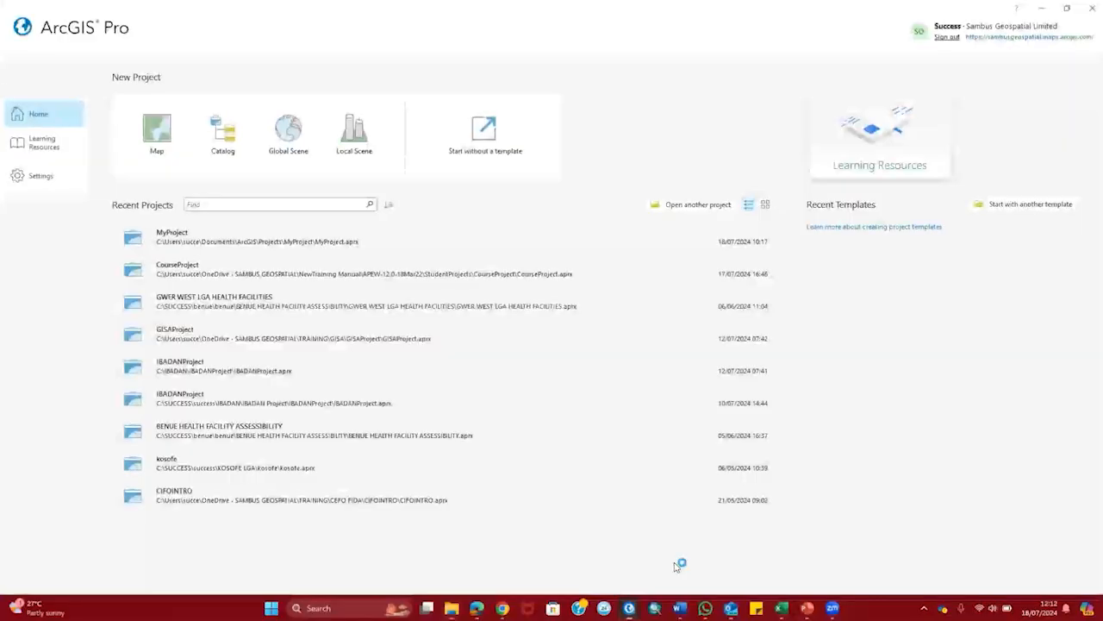
Step: Start a new Map project and name it Geo referencing
{"action": "left_click", "coordinate": [151, 156]}
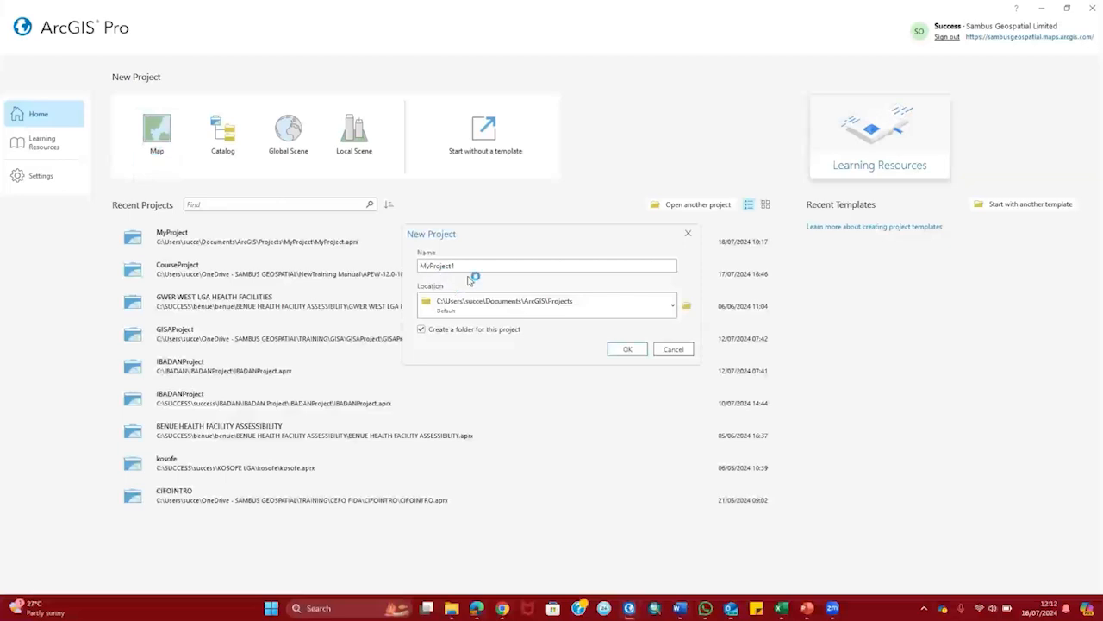
{"action": "double_click", "coordinate": [469, 264]}
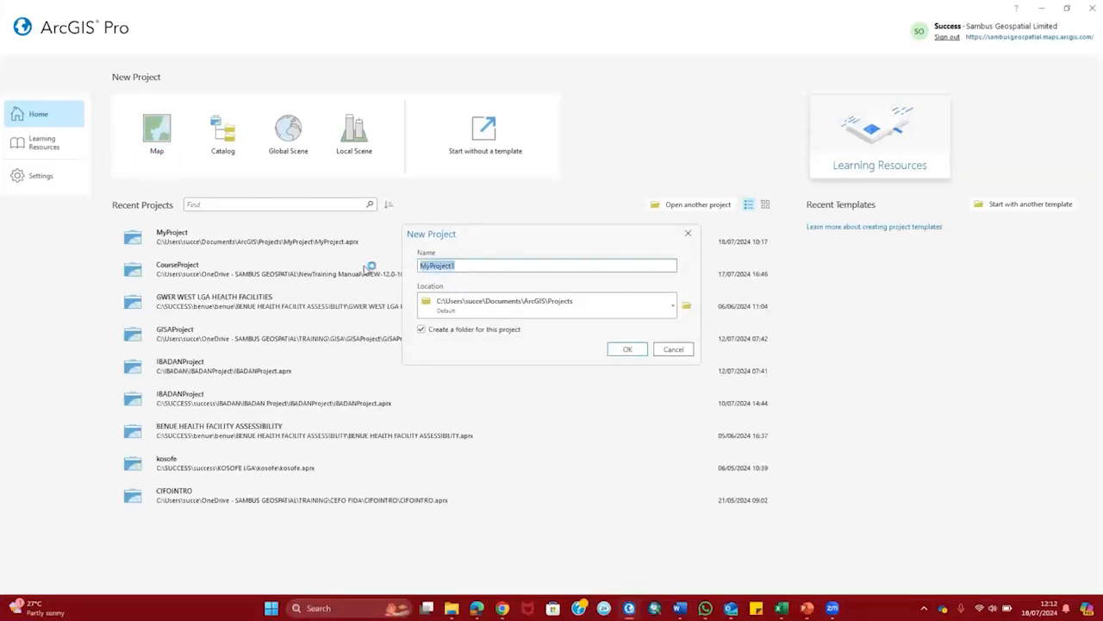
{"action": "type", "text": "G"}
{"action": "key", "text": "Return"}
{"action": "type", "text": "eo referencing"}
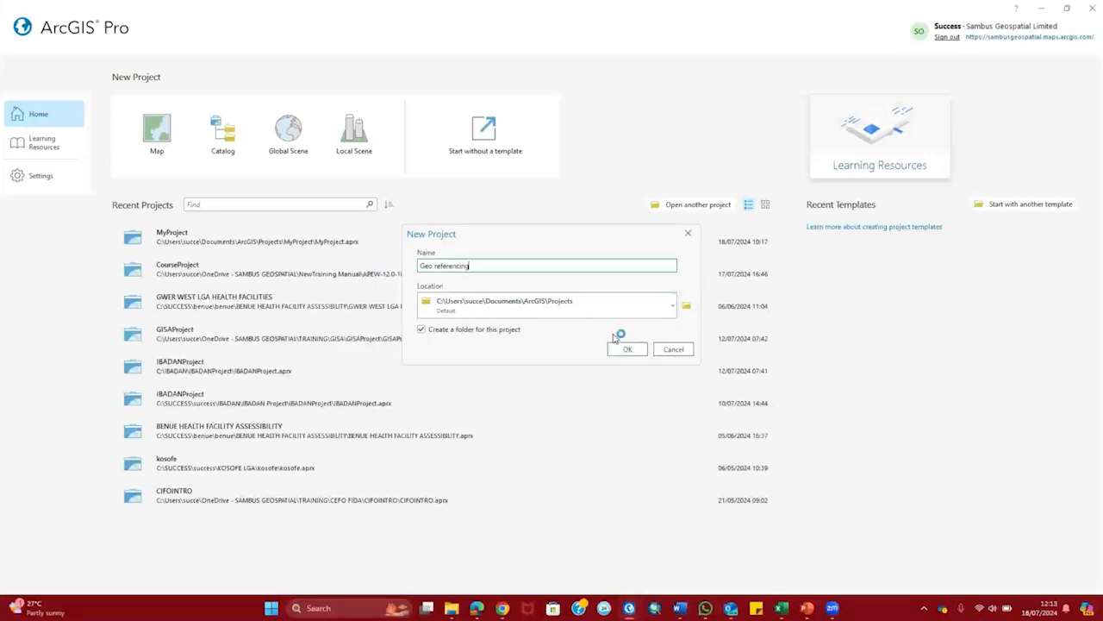
Step: Set the project location to C:\SUCCESS\NOSDRA and create the project
{"action": "left_click", "coordinate": [685, 306]}
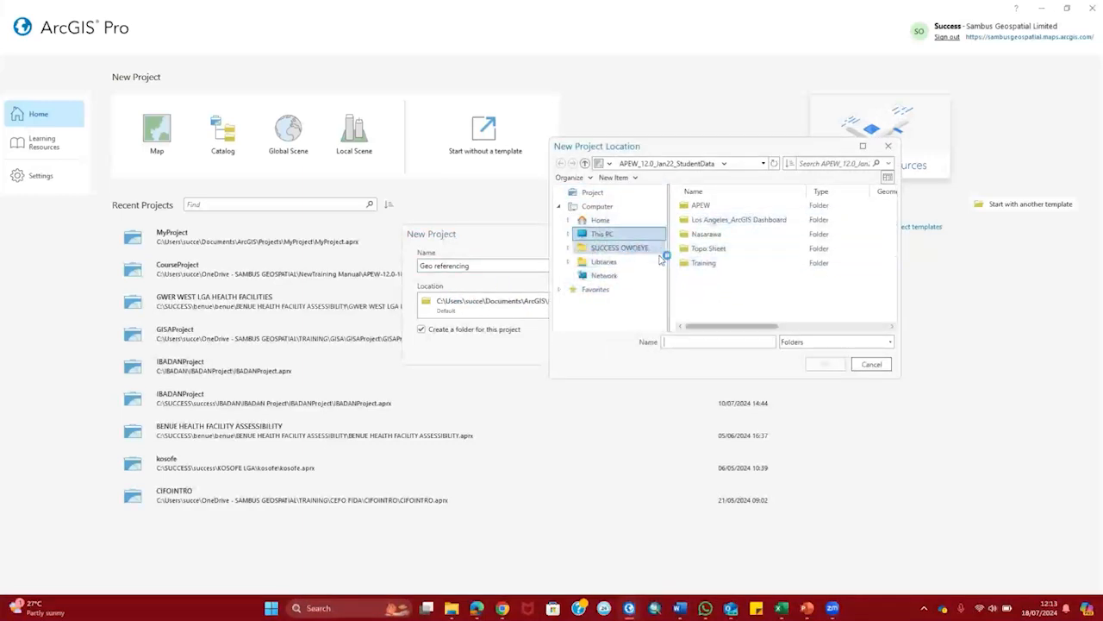
{"action": "left_click", "coordinate": [609, 237]}
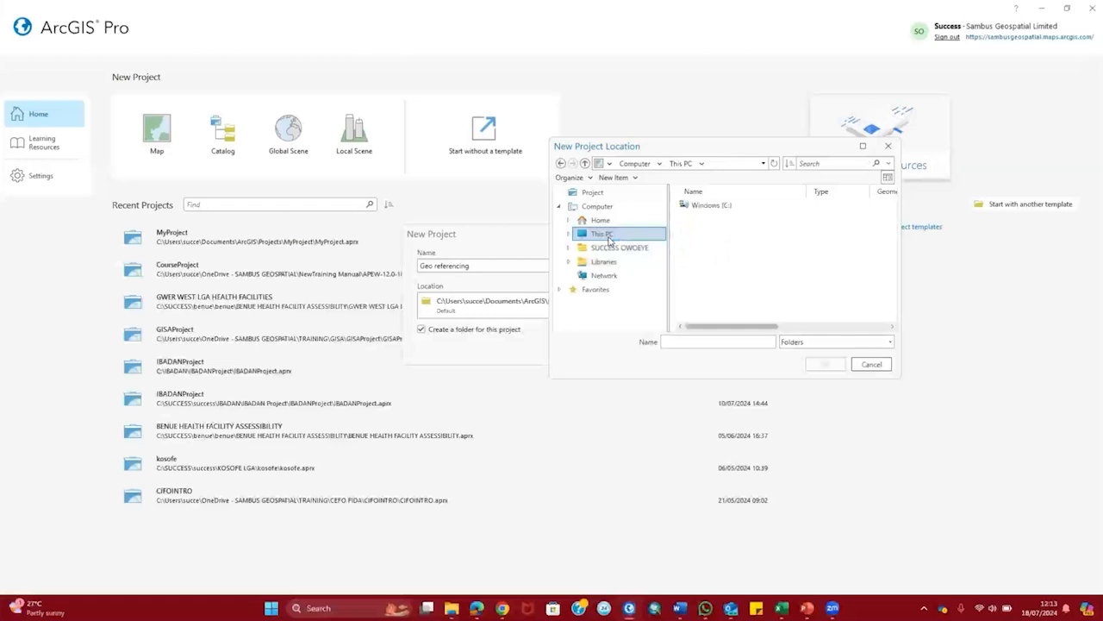
{"action": "double_click", "coordinate": [732, 207]}
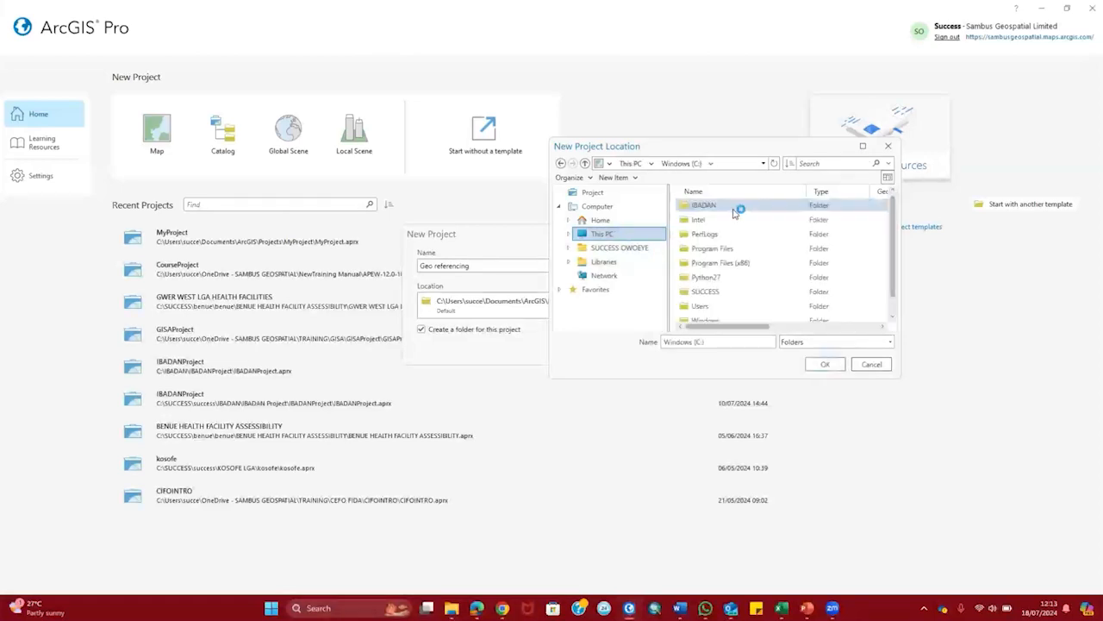
{"action": "double_click", "coordinate": [705, 291]}
{"action": "double_click", "coordinate": [705, 263]}
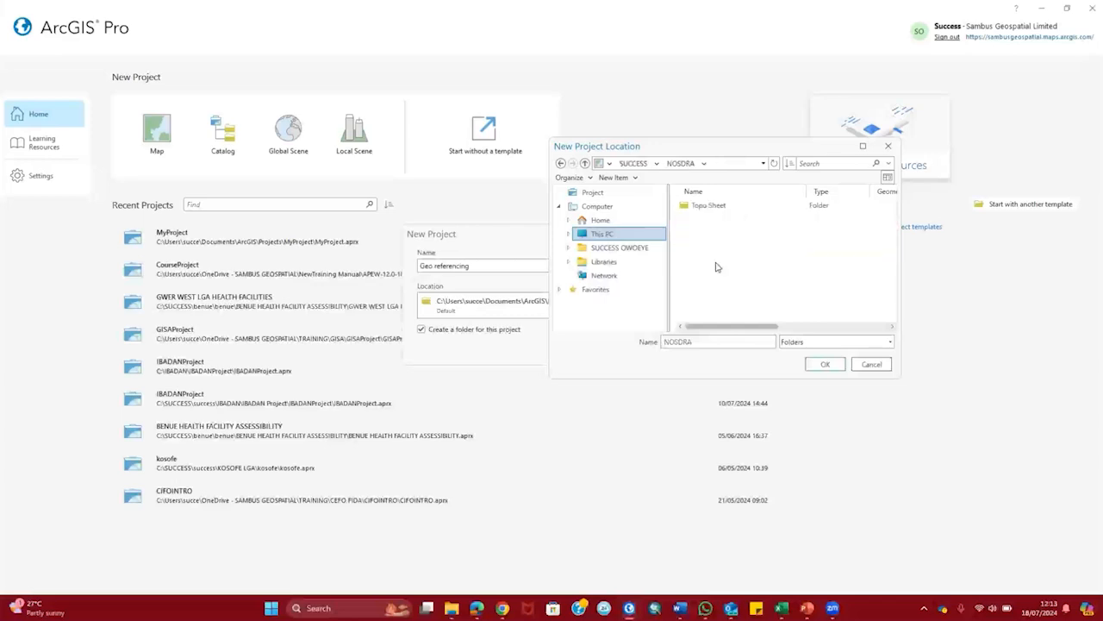
{"action": "left_click", "coordinate": [825, 365]}
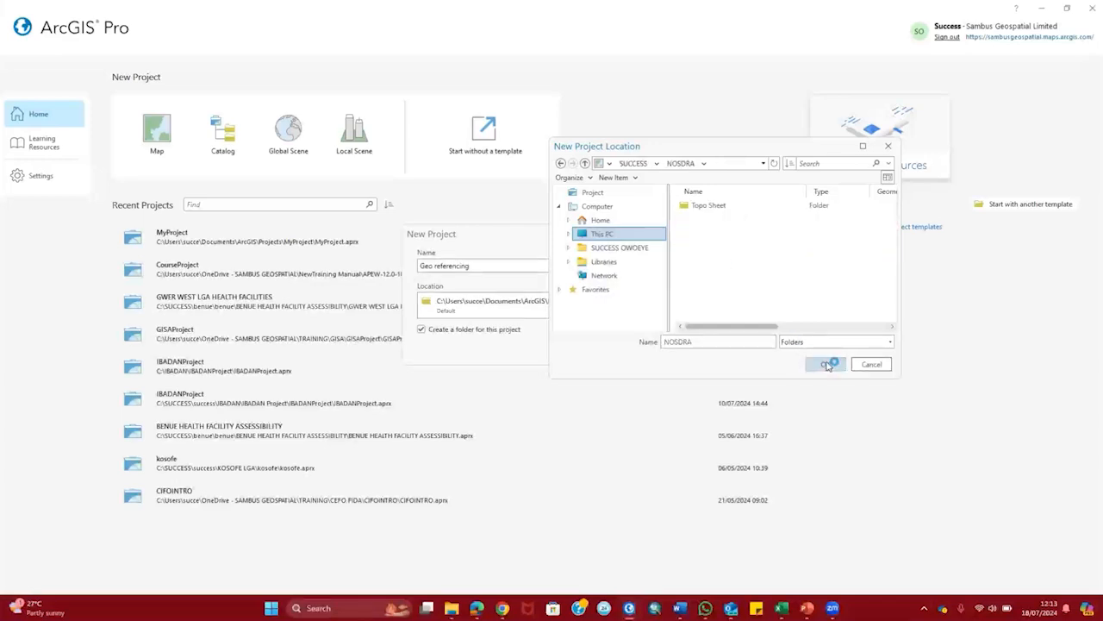
{"action": "left_click", "coordinate": [639, 349]}
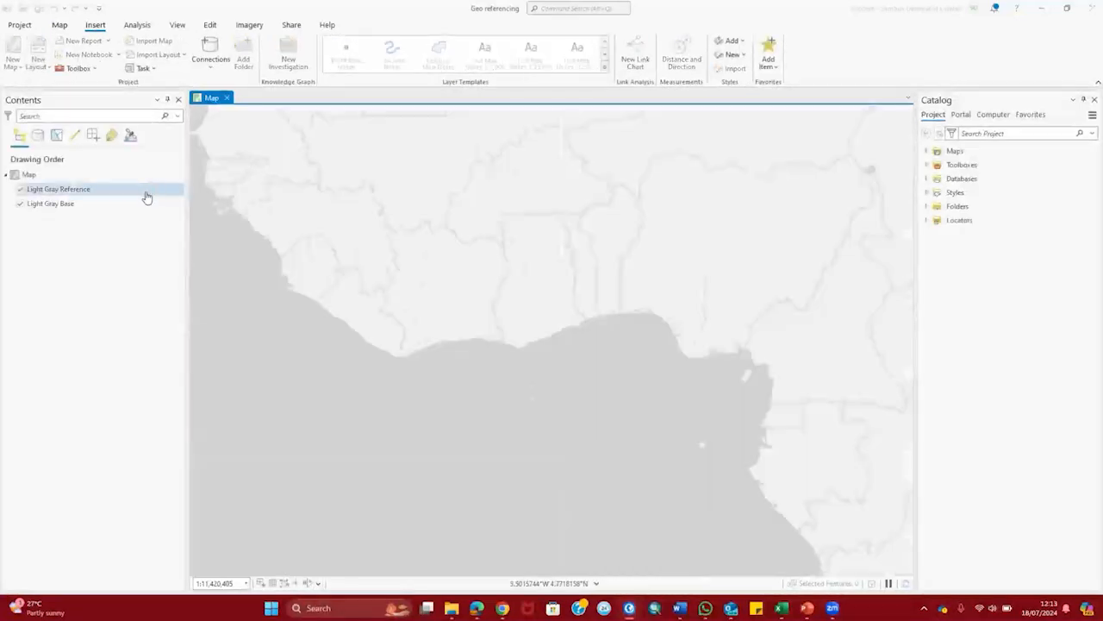
Step: Rename the map in Contents to Nigeria Boundary
{"action": "left_click", "coordinate": [39, 177]}
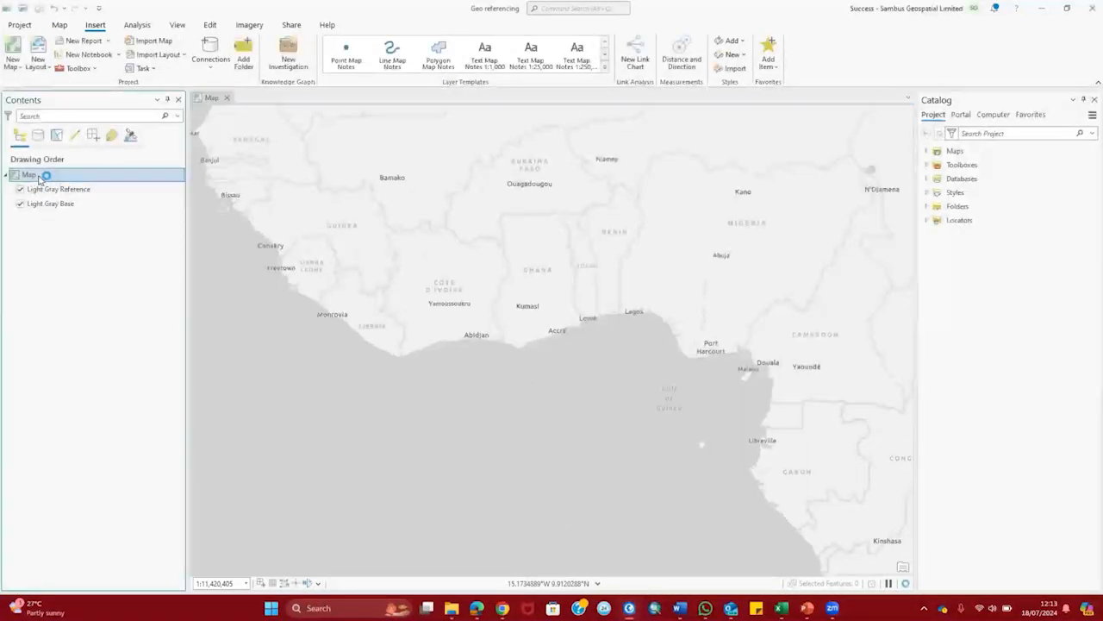
{"action": "left_click", "coordinate": [36, 176]}
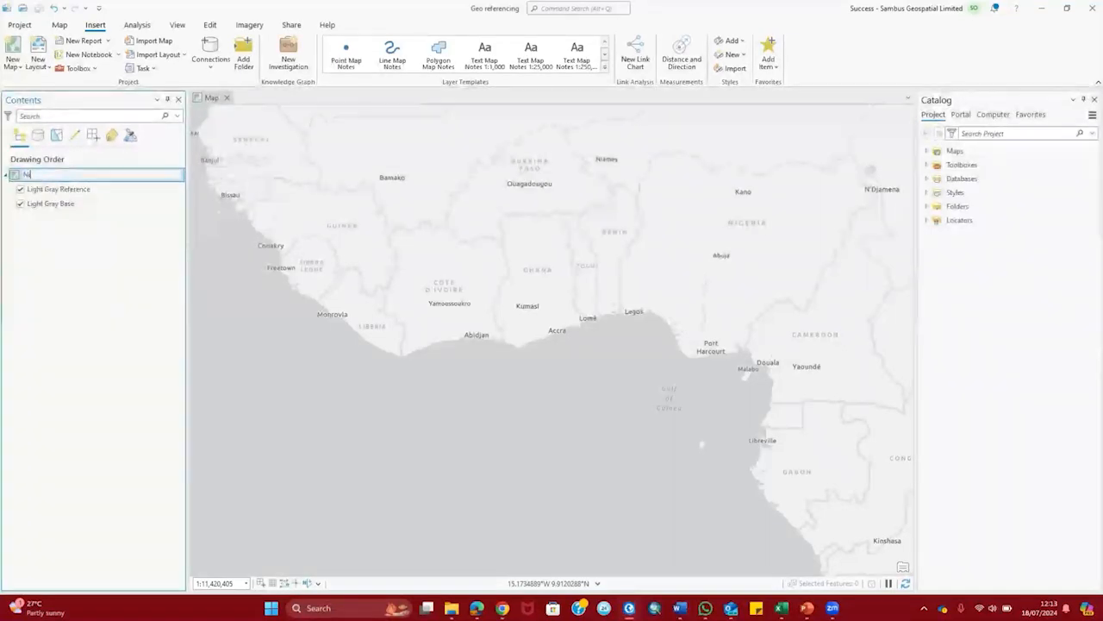
{"action": "type", "text": "Nigeria Boundary"}
{"action": "key", "text": "Return"}
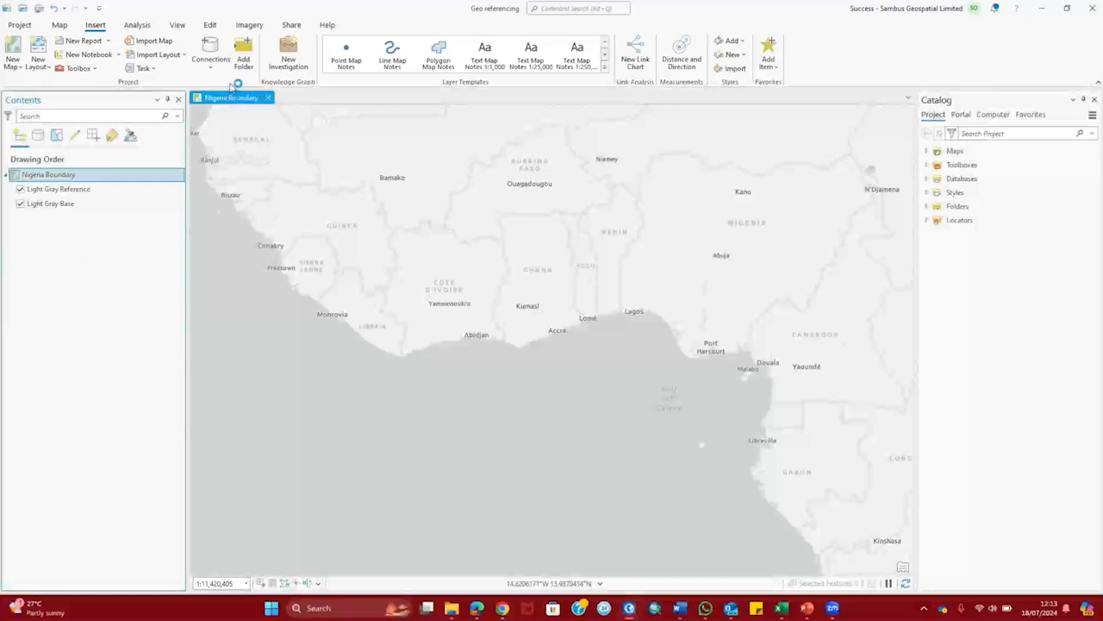
Step: Add Nigeria-lat-long-900x700.jpg to the map as data and calculate its statistics
{"action": "left_click", "coordinate": [61, 26]}
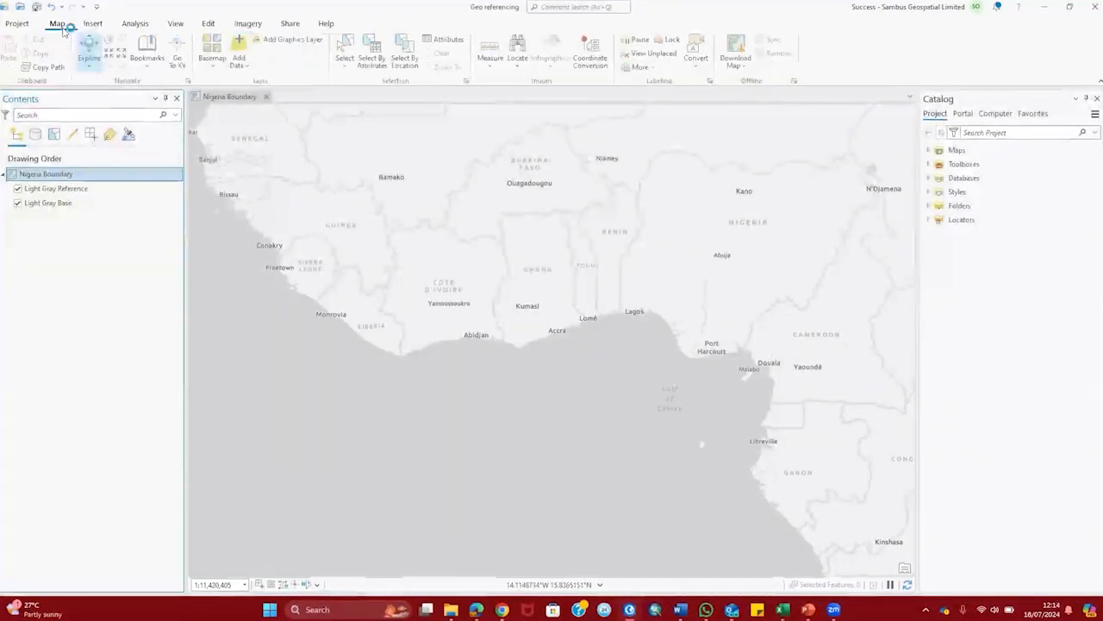
{"action": "left_click", "coordinate": [241, 60]}
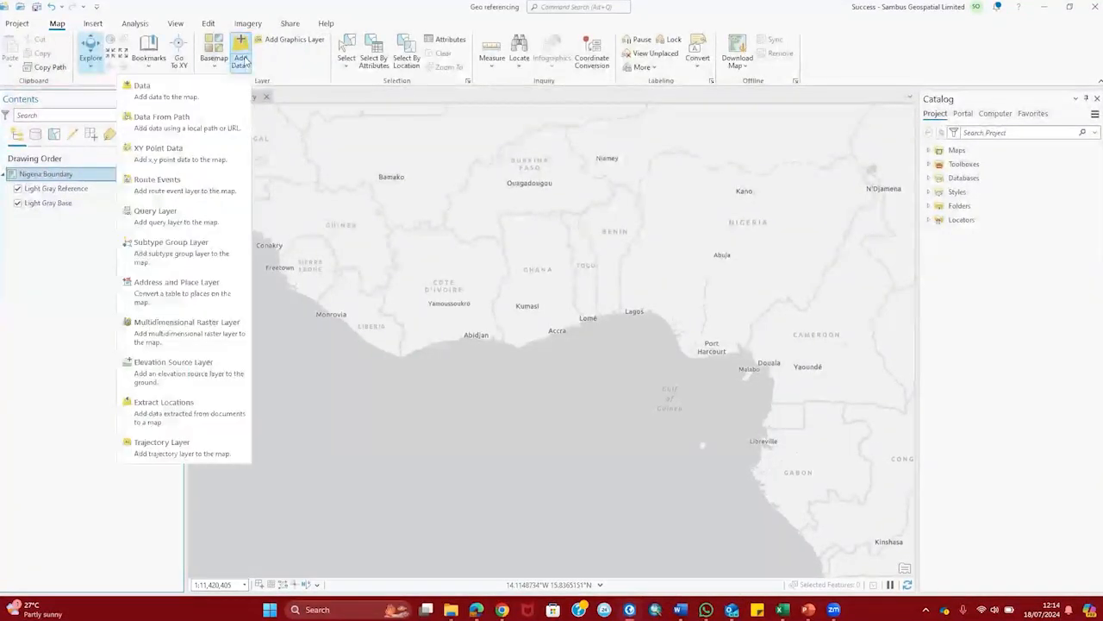
{"action": "left_click", "coordinate": [154, 96]}
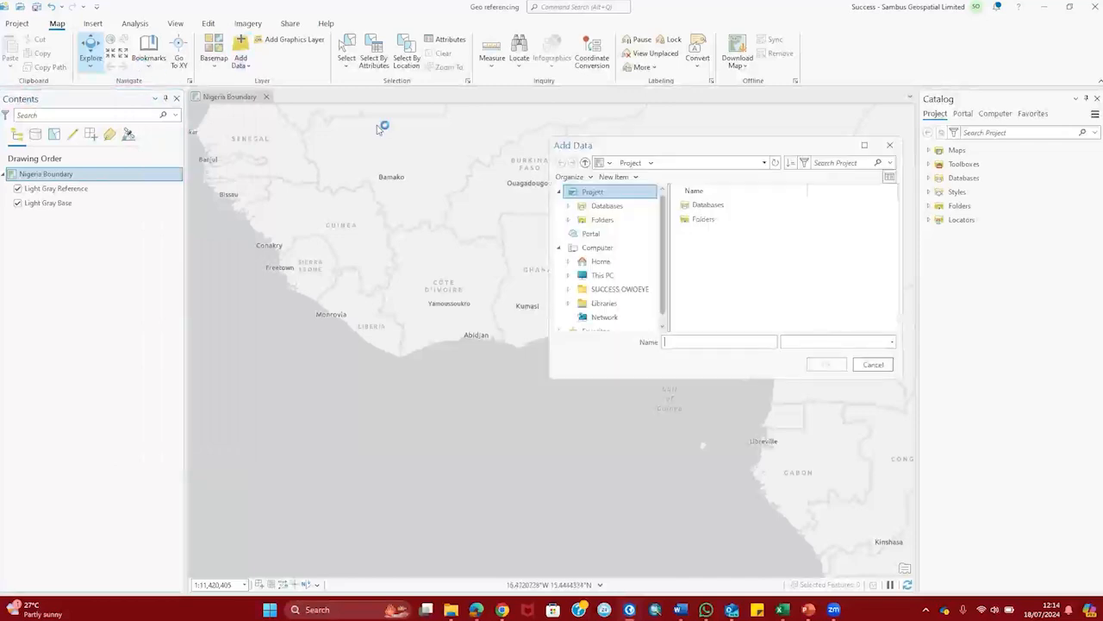
{"action": "left_click", "coordinate": [628, 278]}
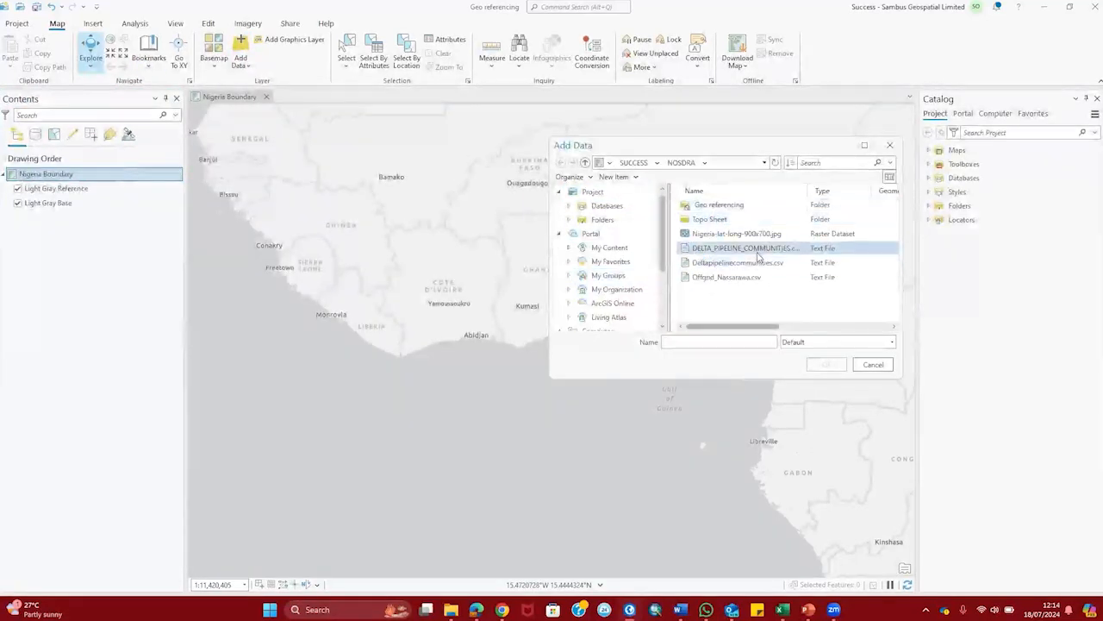
{"action": "left_click", "coordinate": [743, 234]}
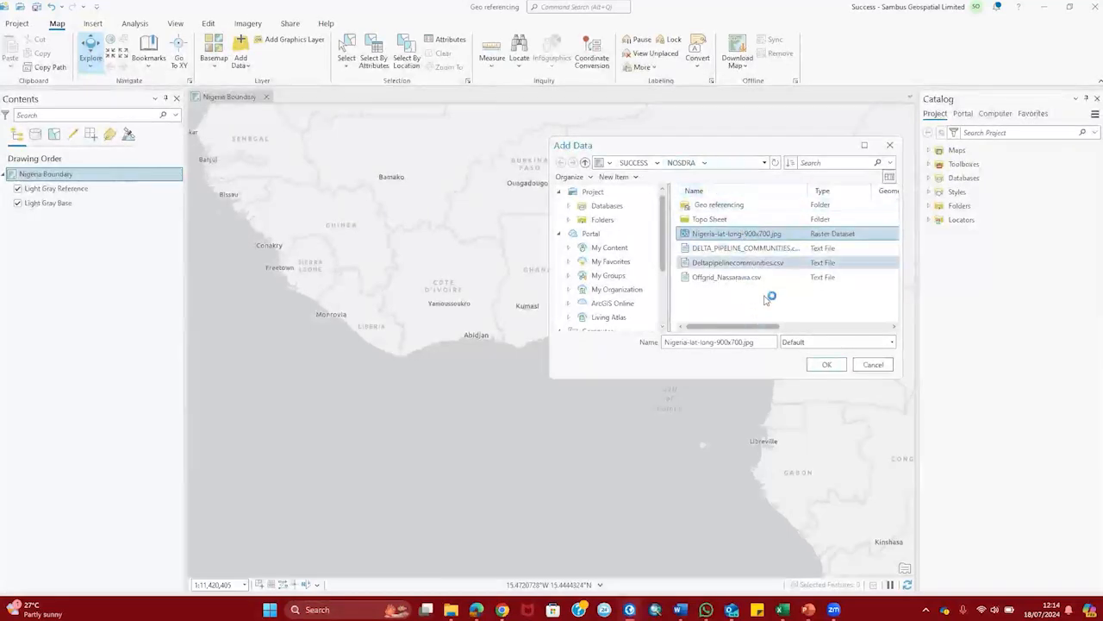
{"action": "left_click", "coordinate": [825, 364]}
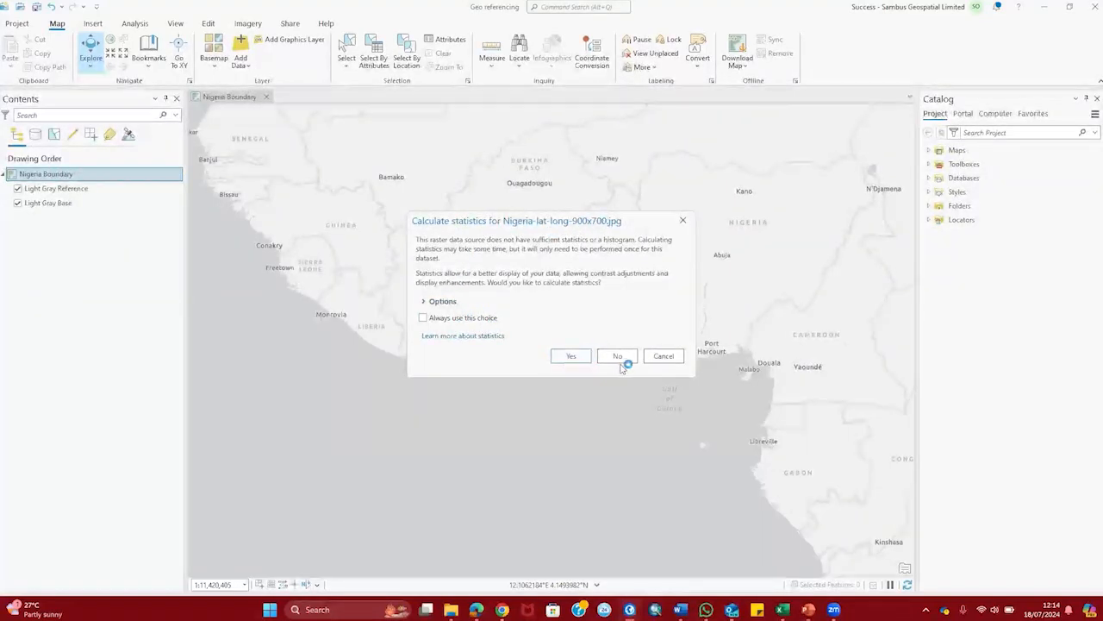
{"action": "left_click", "coordinate": [582, 357]}
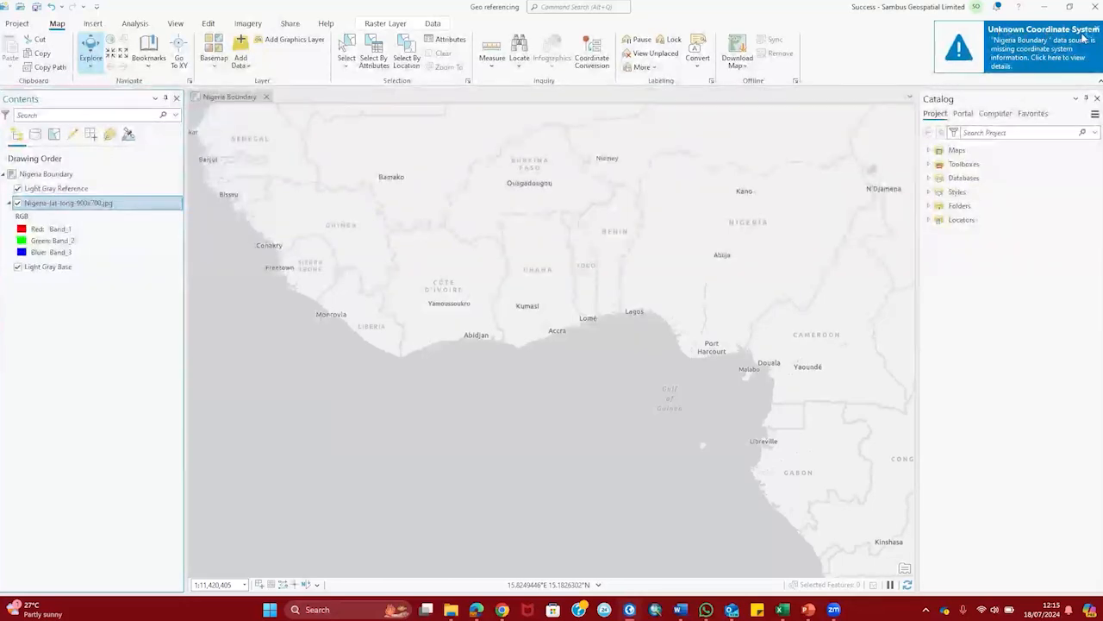
Step: Zoom to the Nigeria-lat-long-900x700.jpg layer and bring up the Imagery tools
{"action": "right_click", "coordinate": [105, 208]}
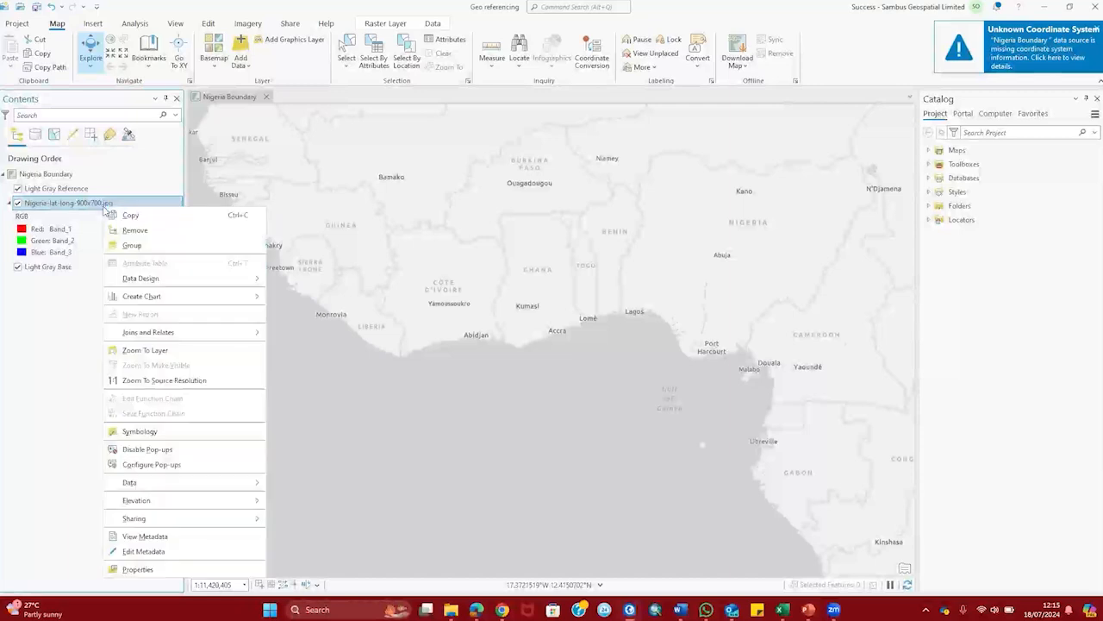
{"action": "mouse_move", "coordinate": [215, 296]}
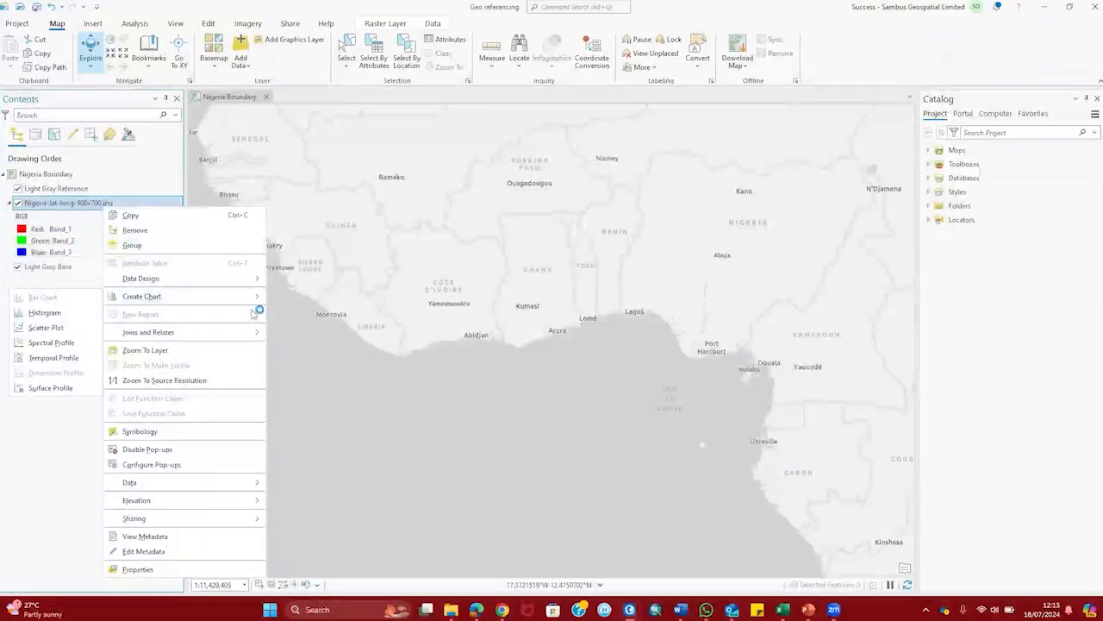
{"action": "left_click", "coordinate": [168, 350]}
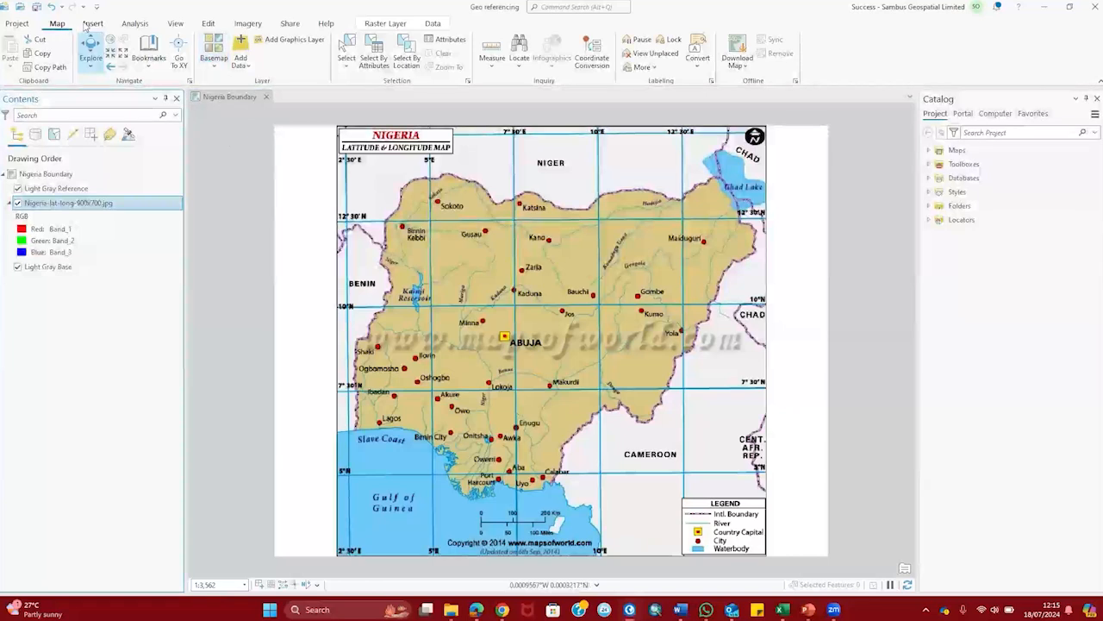
{"action": "left_click", "coordinate": [247, 23]}
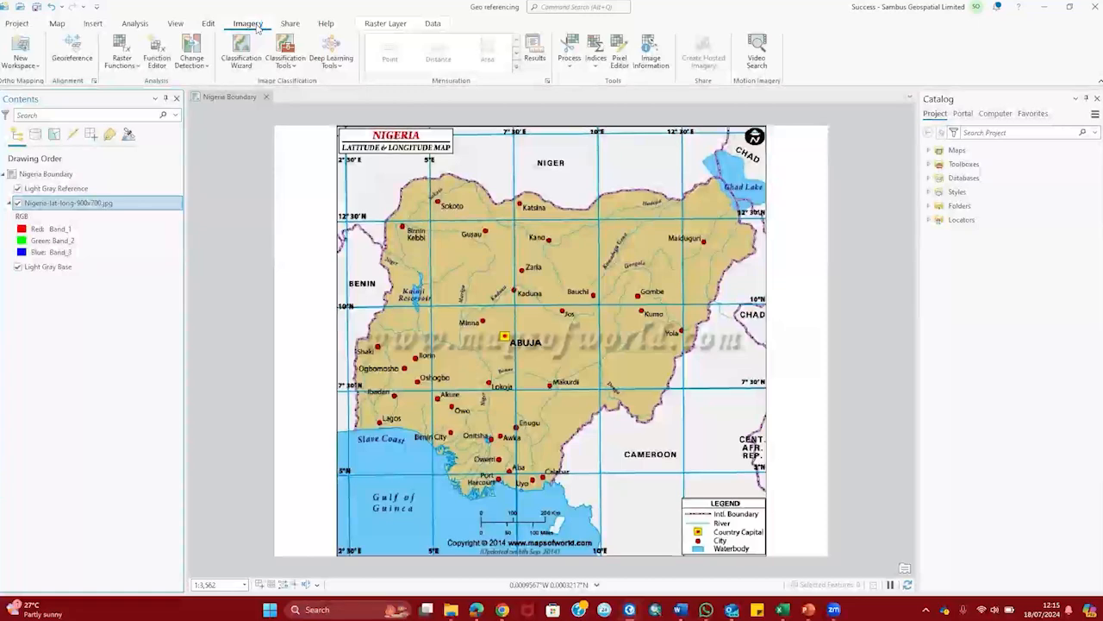
Step: Start georeferencing the JPG with Add Control Points, then zoom in on a grid-line crossing
{"action": "left_click", "coordinate": [72, 53]}
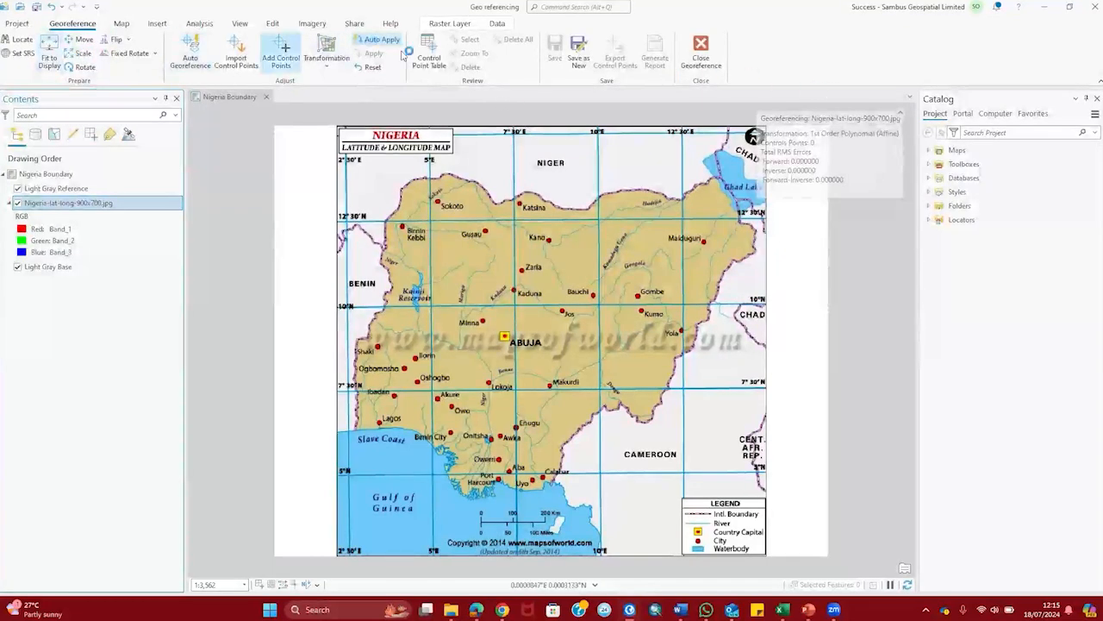
{"action": "left_click", "coordinate": [280, 60]}
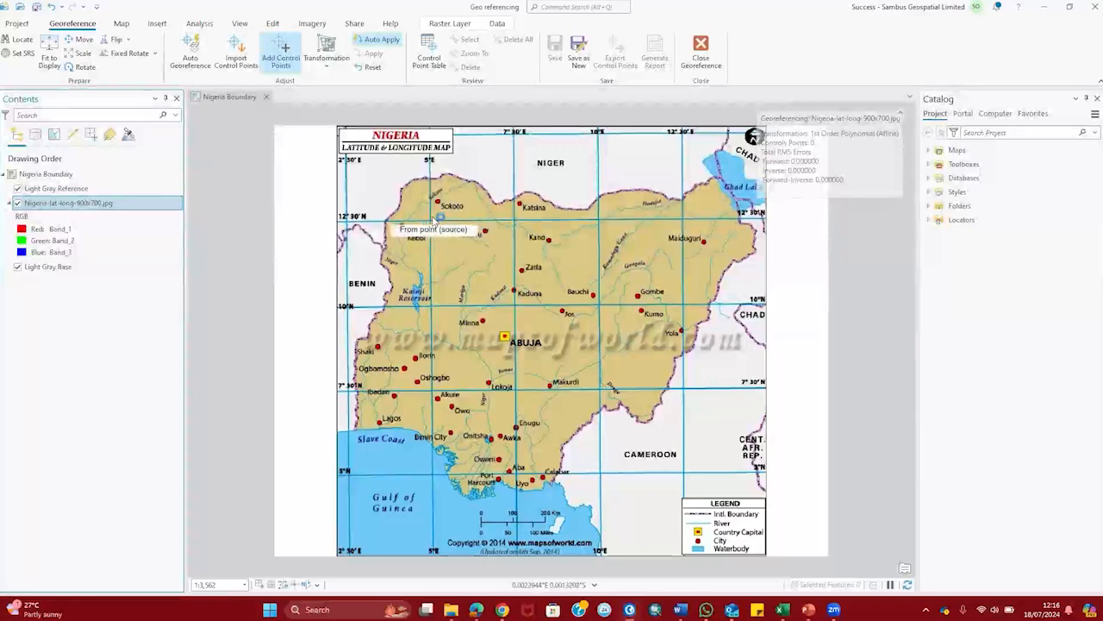
{"action": "scroll", "coordinate": [434, 221], "scroll_direction": "up", "scroll_amount": 6}
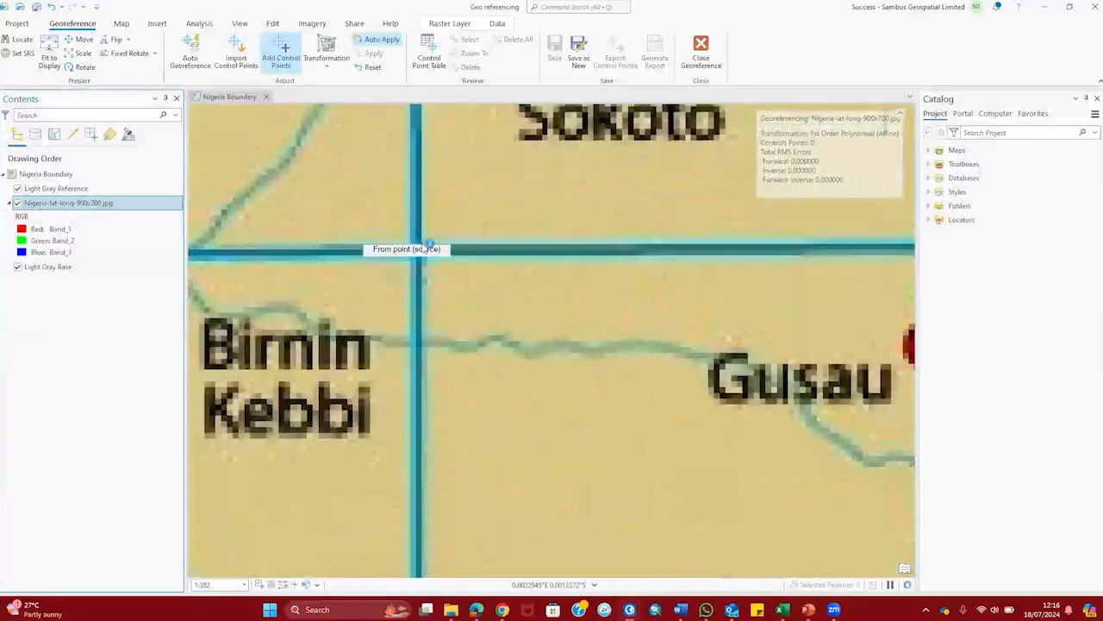
{"action": "scroll", "coordinate": [423, 249], "scroll_direction": "up", "scroll_amount": 4}
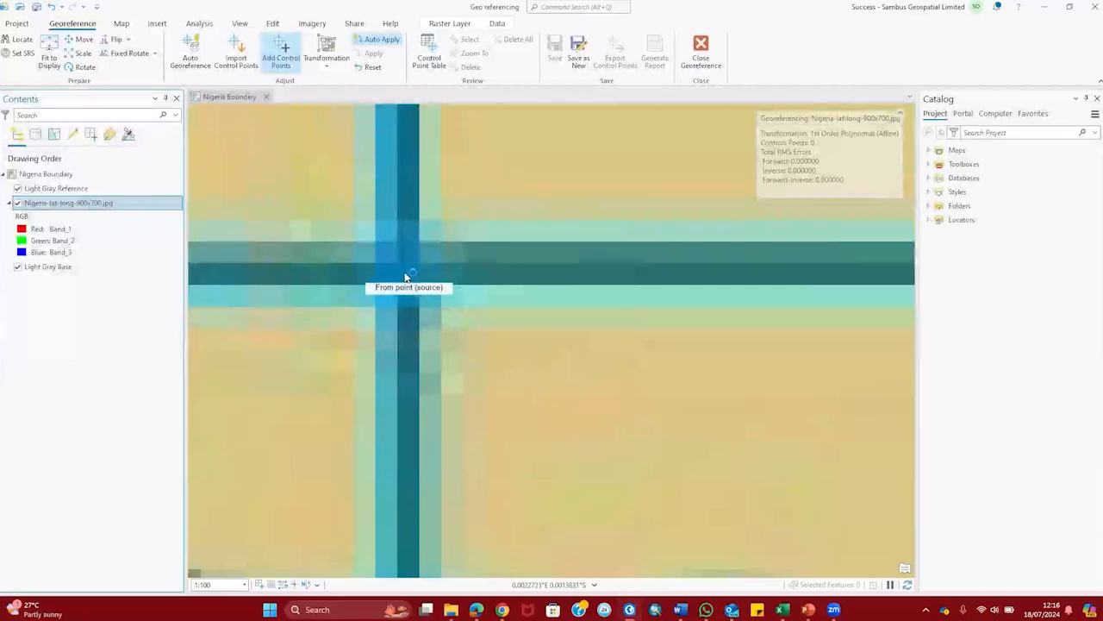
{"action": "scroll", "coordinate": [405, 278], "scroll_direction": "up", "scroll_amount": 4}
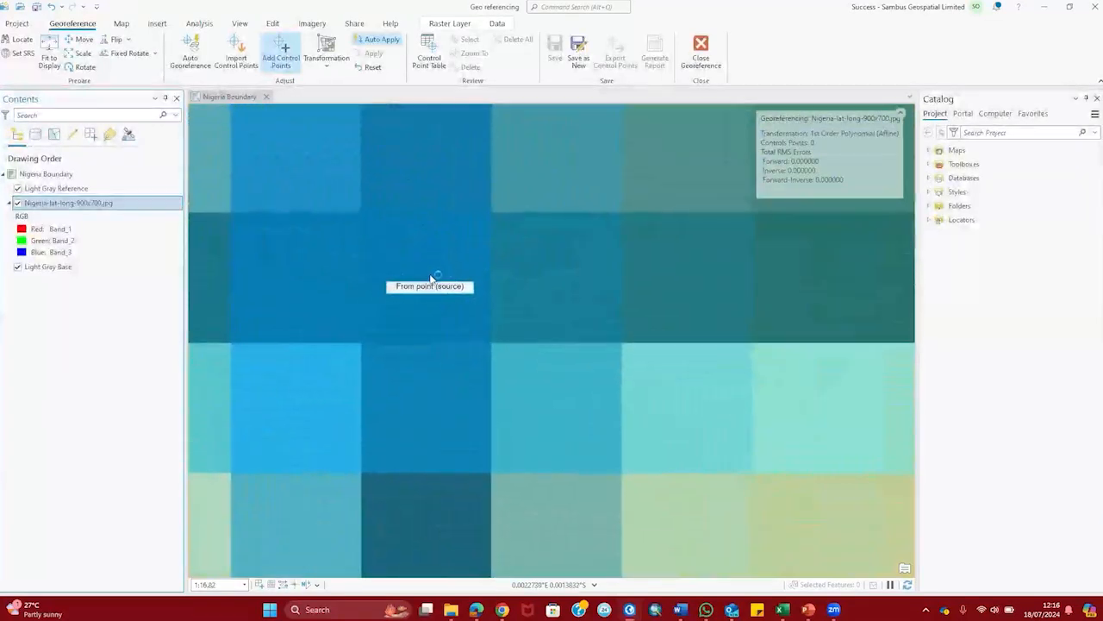
{"action": "scroll", "coordinate": [431, 278], "scroll_direction": "up", "scroll_amount": 4}
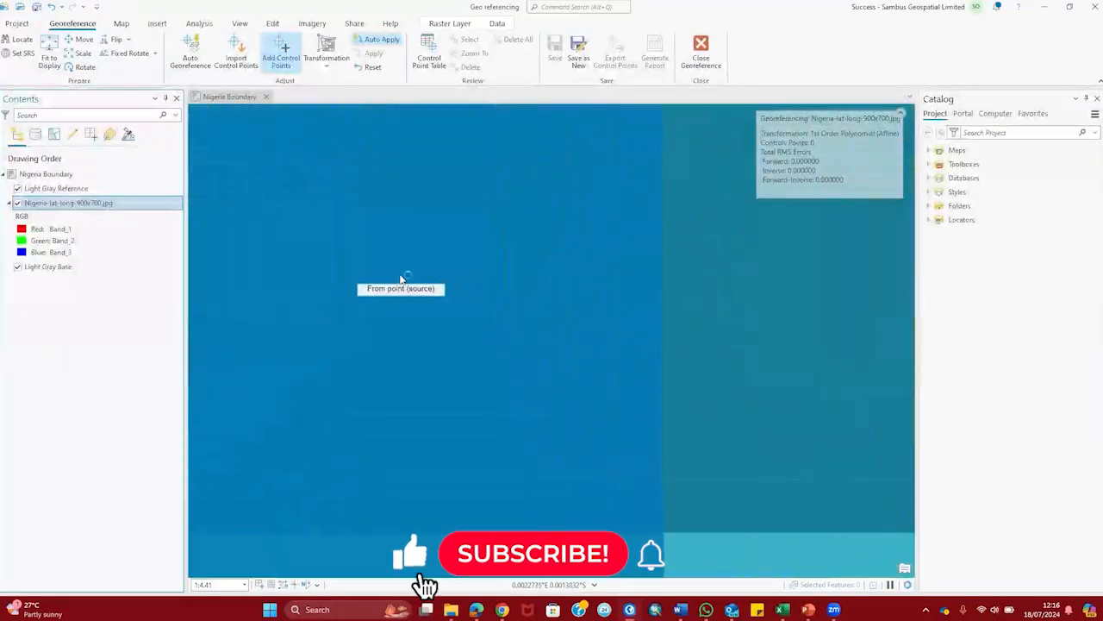
{"action": "scroll", "coordinate": [406, 279], "scroll_direction": "up", "scroll_amount": 5}
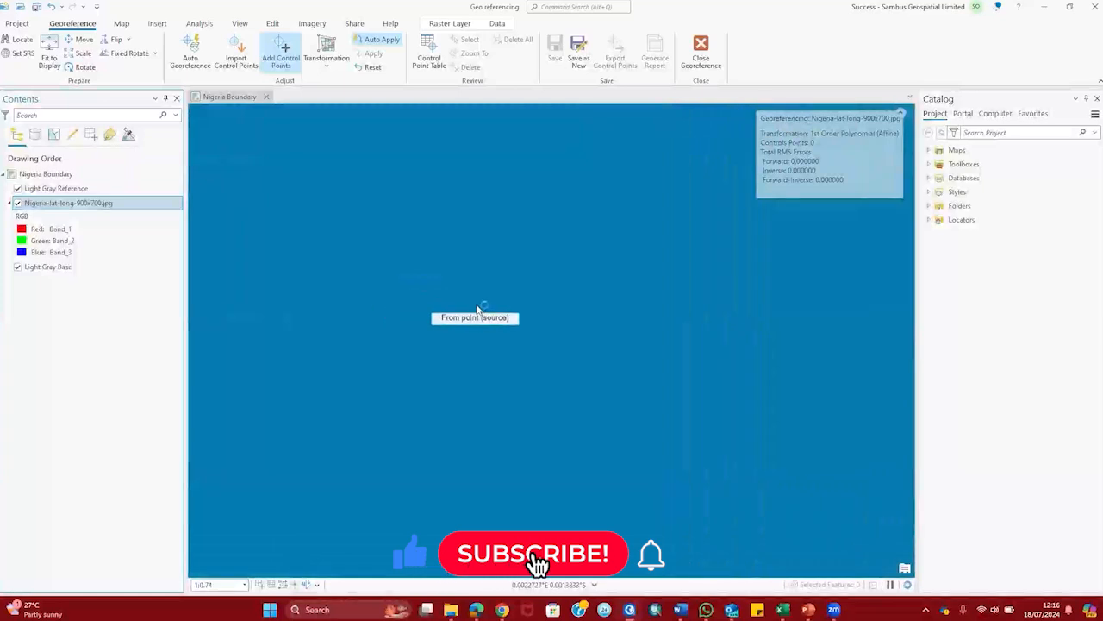
{"action": "scroll", "coordinate": [436, 309], "scroll_direction": "up", "scroll_amount": 5}
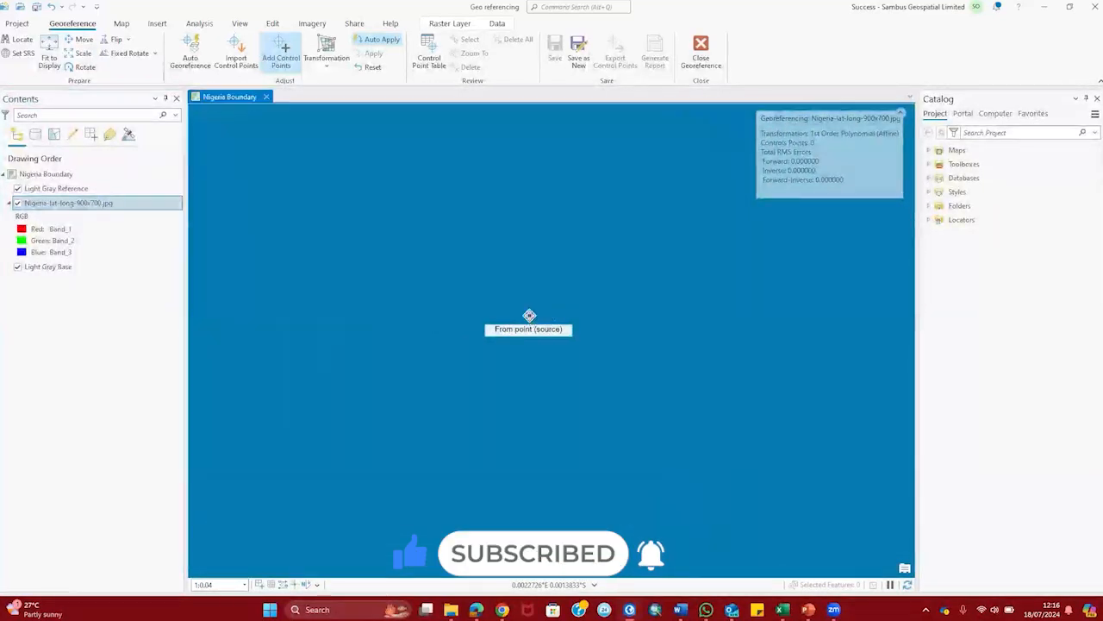
Step: Place the first control point on the crossing, targeting longitude 5°0'0"E, latitude 12°30'0"N
{"action": "left_click", "coordinate": [530, 316]}
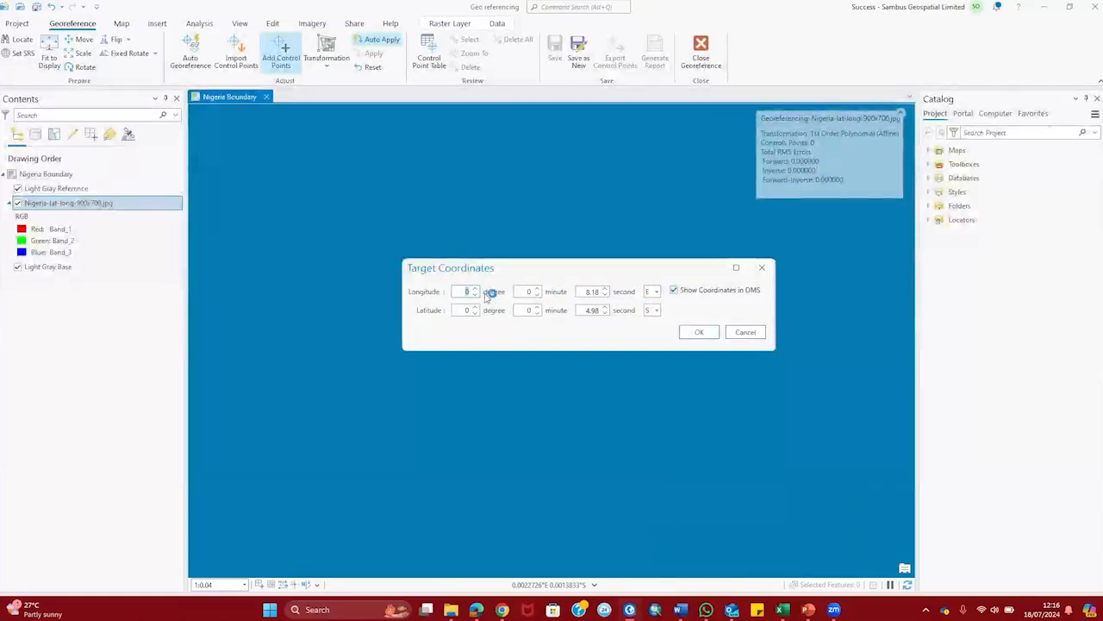
{"action": "type", "text": "5"}
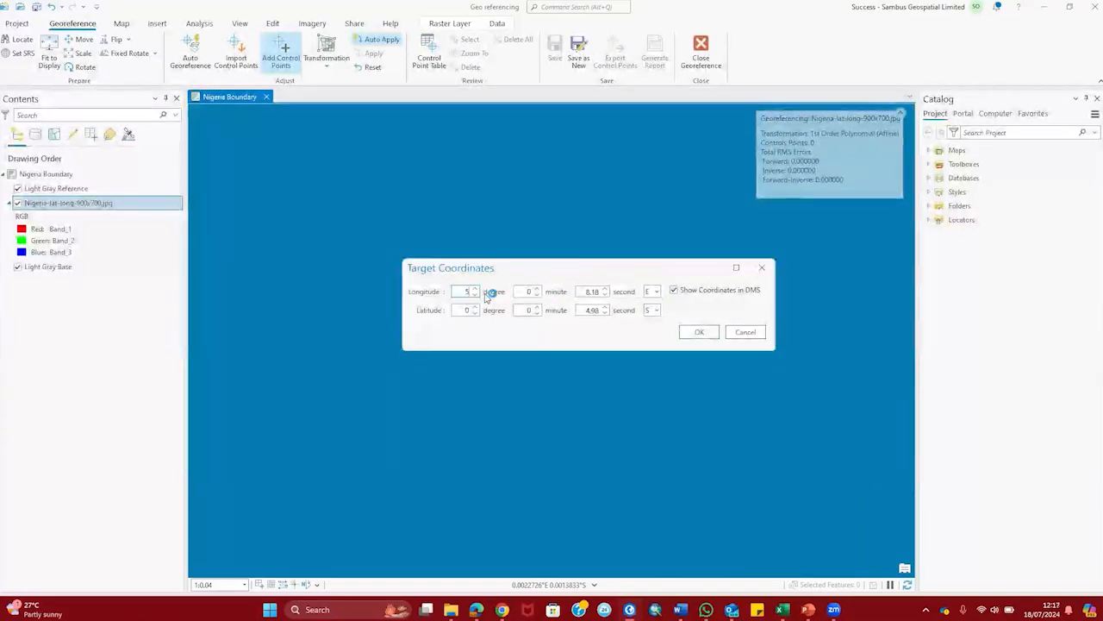
{"action": "key", "text": "Tab"}
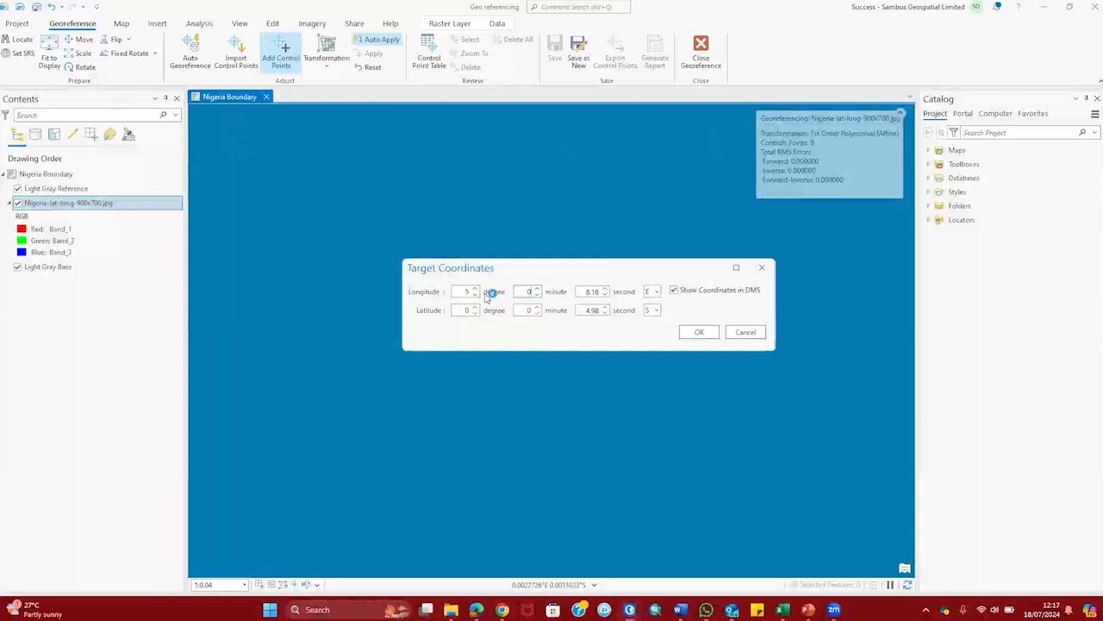
{"action": "key", "text": "Tab"}
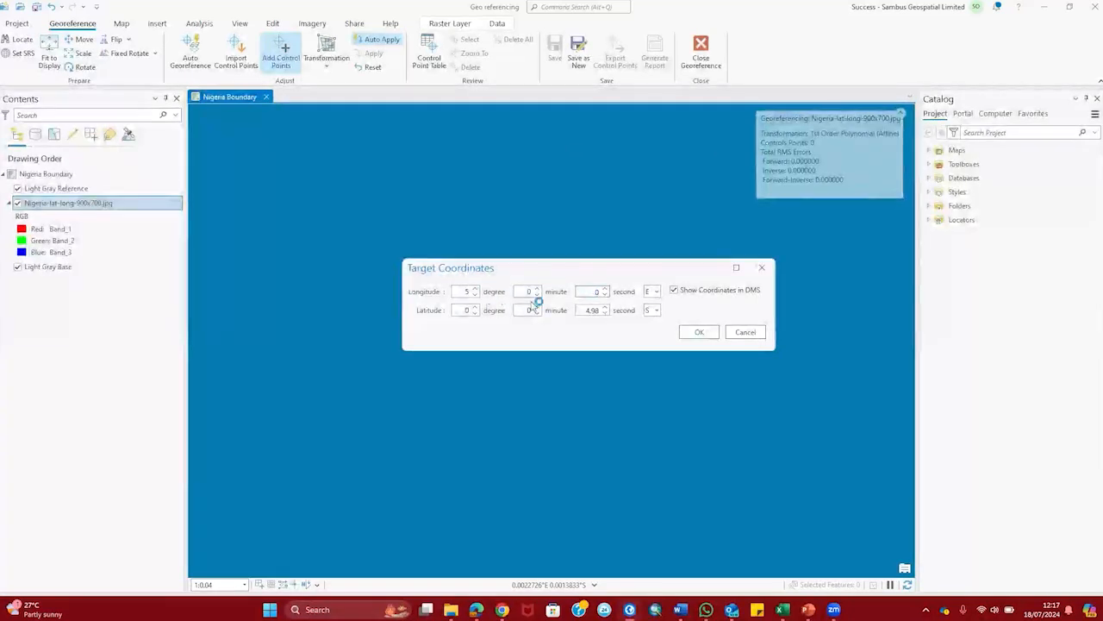
{"action": "left_click", "coordinate": [466, 310]}
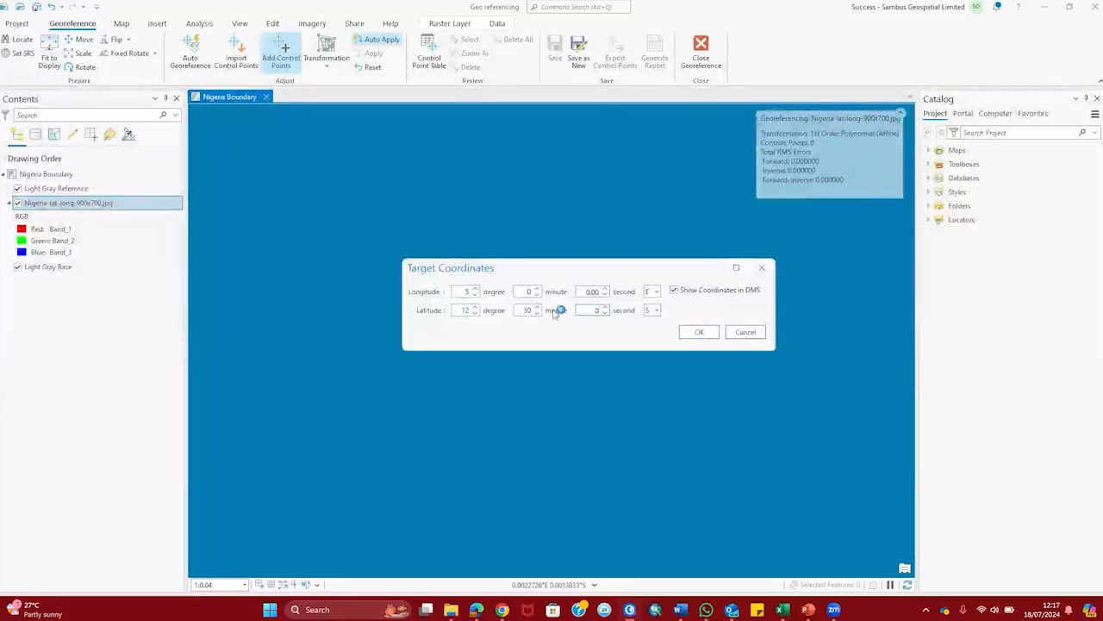
{"action": "left_click", "coordinate": [650, 321]}
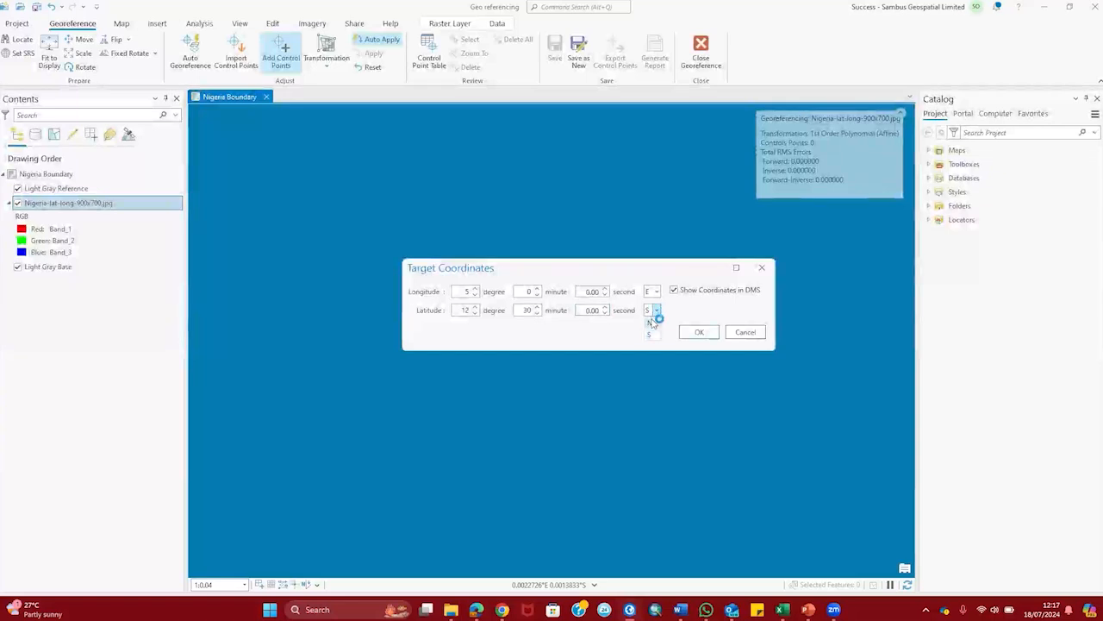
{"action": "left_click", "coordinate": [702, 333]}
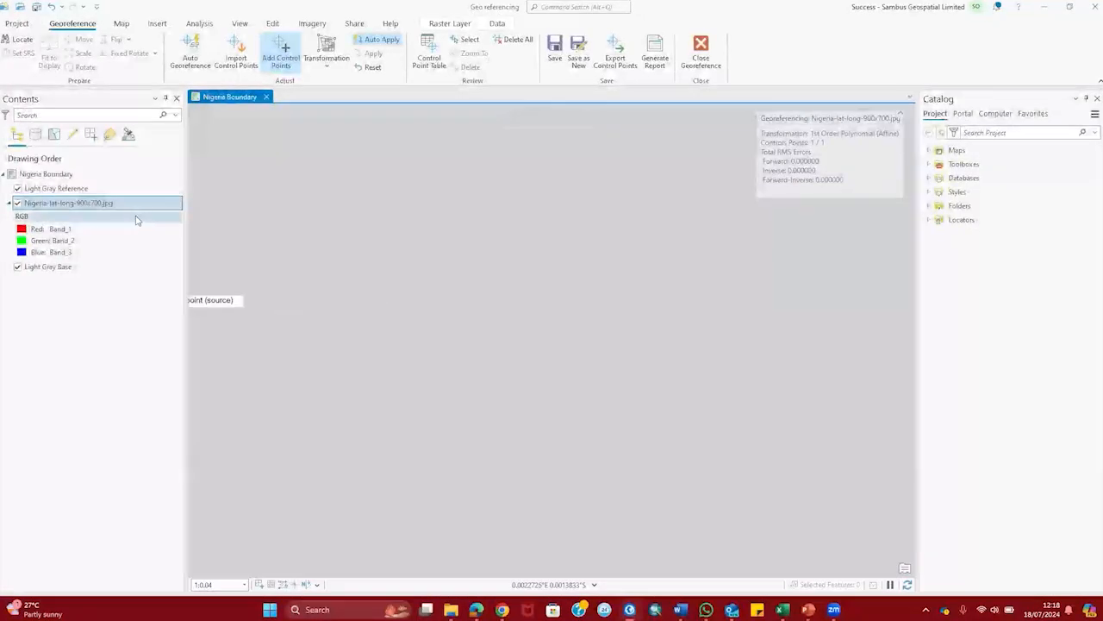
Step: Zoom to the whole scanned map, then zoom in on the 12°30'N/12°30'E grid crossing
{"action": "right_click", "coordinate": [131, 207]}
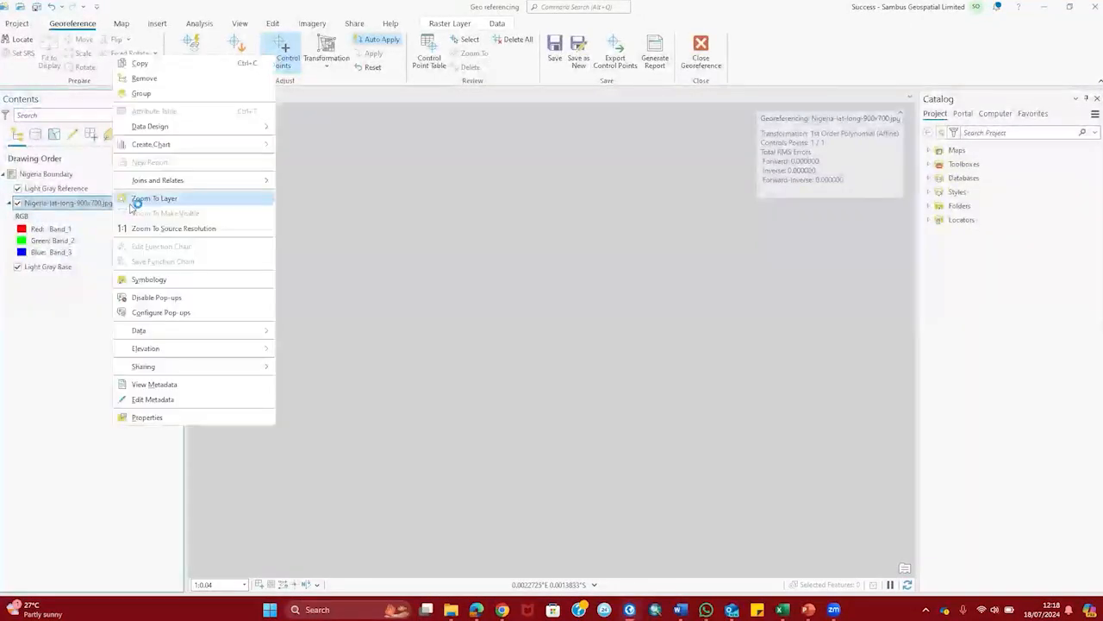
{"action": "left_click", "coordinate": [161, 200]}
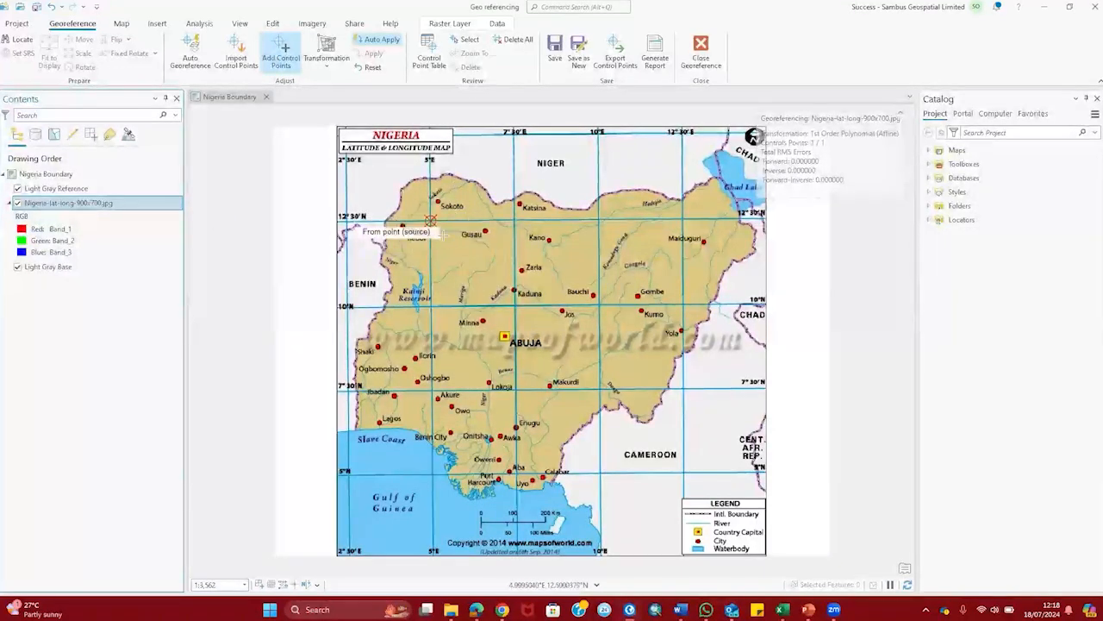
{"action": "left_click", "coordinate": [430, 216]}
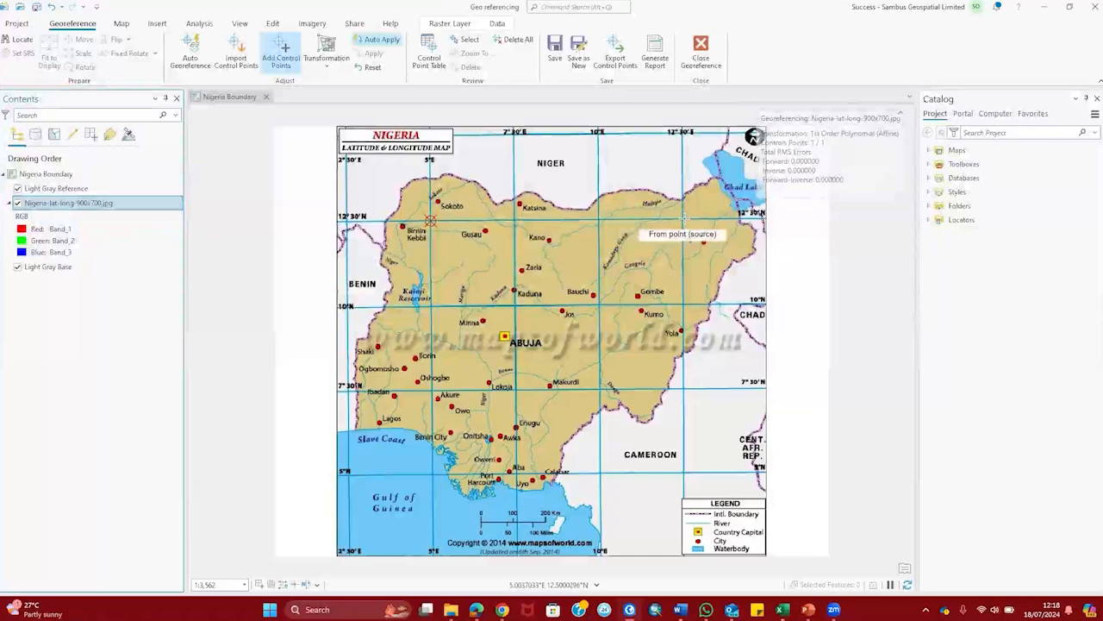
{"action": "scroll", "coordinate": [681, 218], "scroll_direction": "up", "scroll_amount": 5}
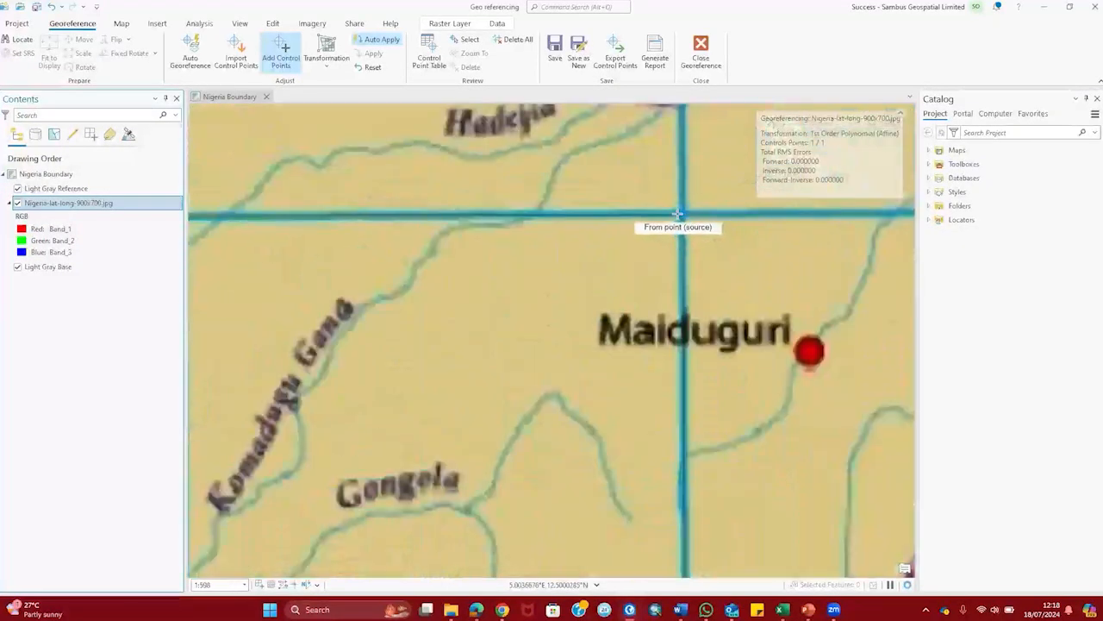
{"action": "scroll", "coordinate": [681, 214], "scroll_direction": "up", "scroll_amount": 3}
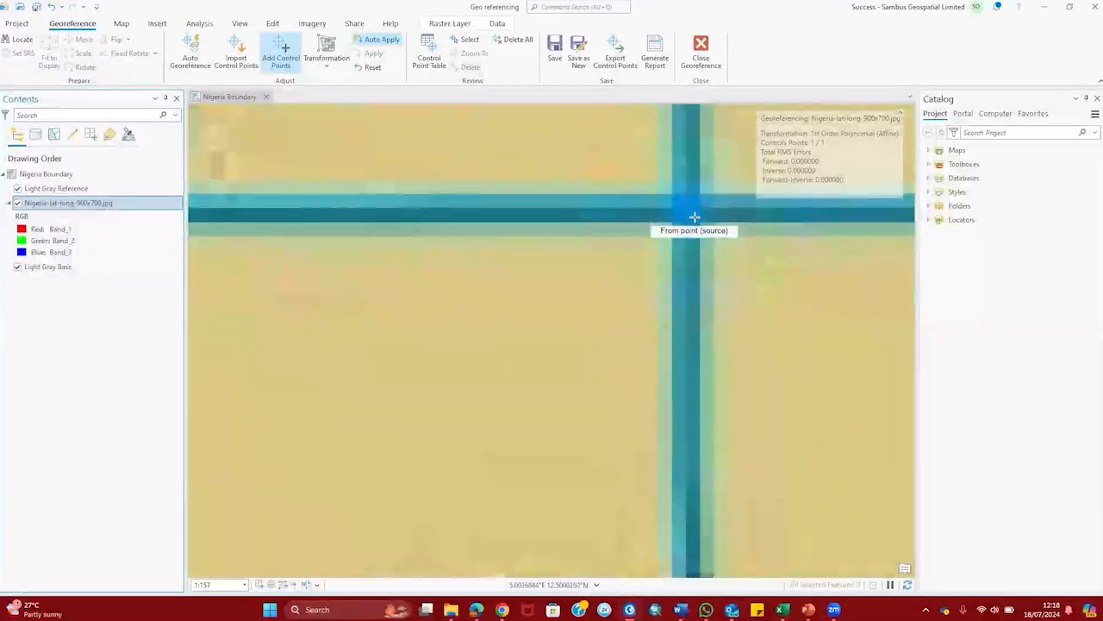
{"action": "scroll", "coordinate": [690, 214], "scroll_direction": "up", "scroll_amount": 5}
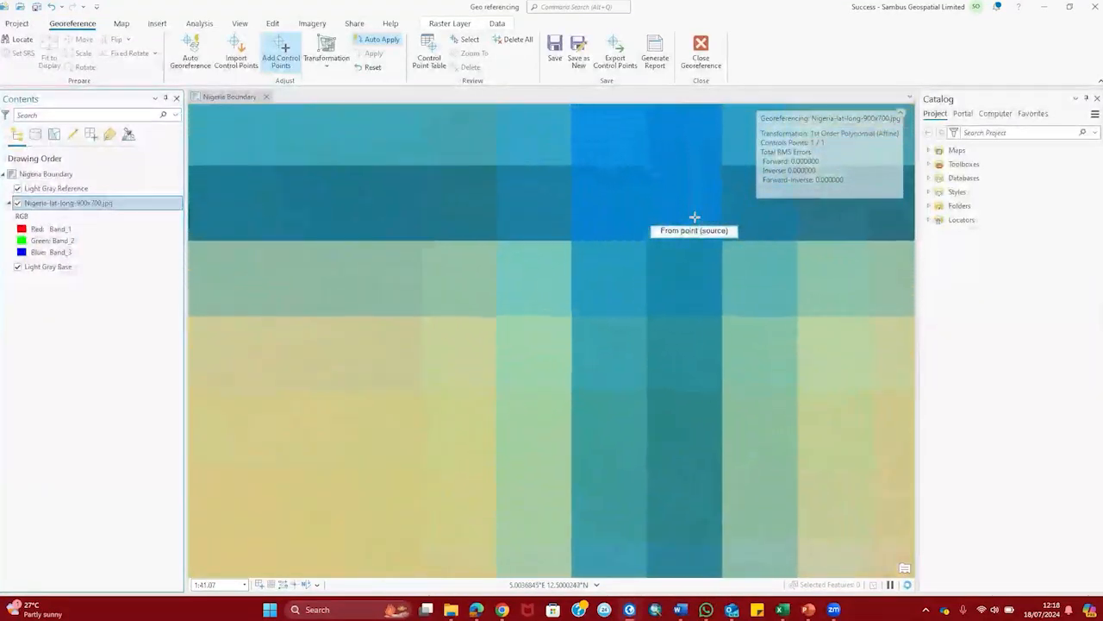
{"action": "scroll", "coordinate": [663, 172], "scroll_direction": "up", "scroll_amount": 4}
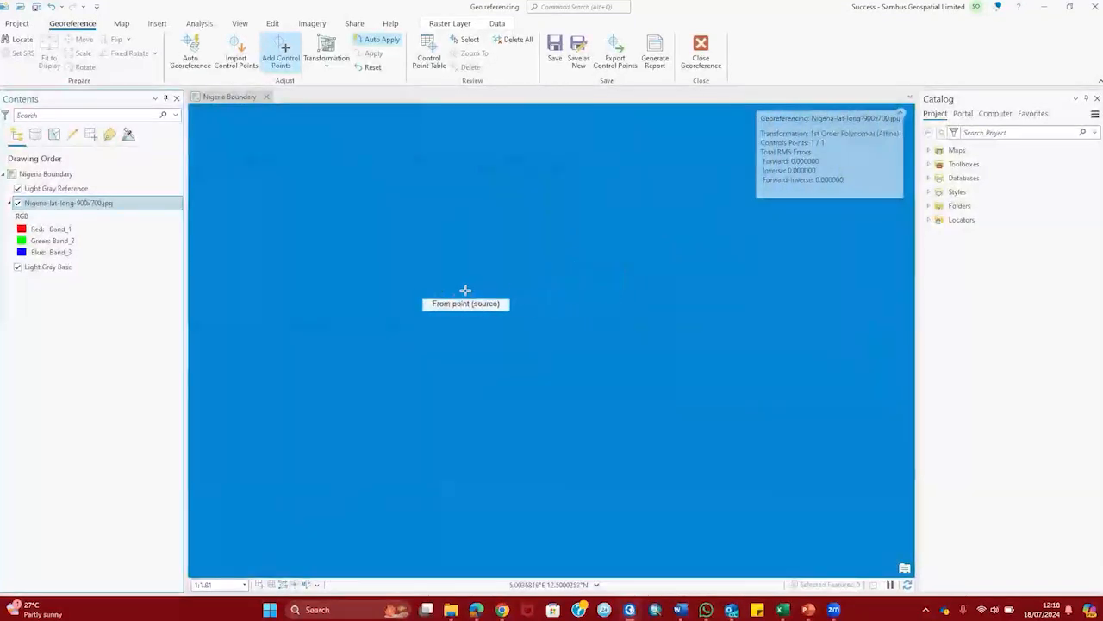
{"action": "scroll", "coordinate": [523, 298], "scroll_direction": "up", "scroll_amount": 5}
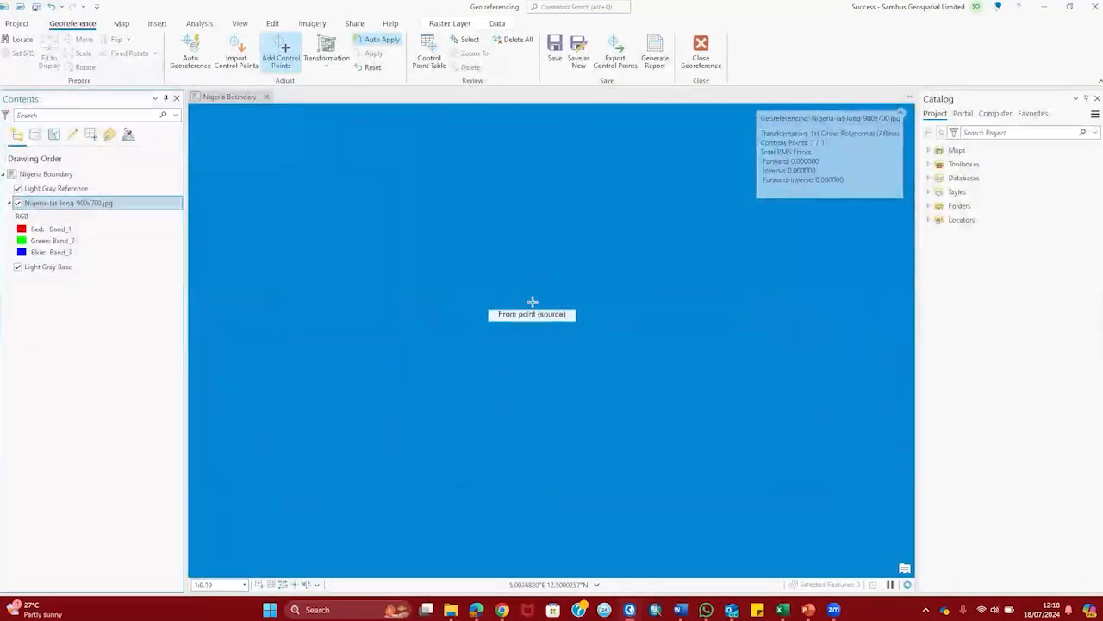
Step: Place the second control point there, targeting 12°30'0"E and 12°30'0"N in DMS
{"action": "left_click", "coordinate": [533, 301]}
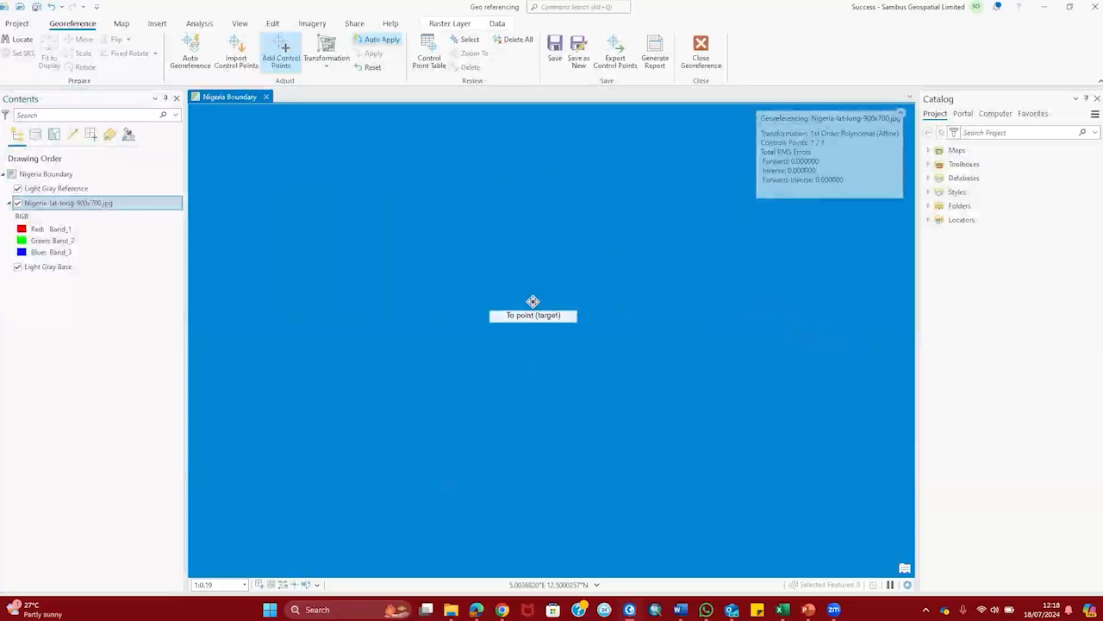
{"action": "right_click", "coordinate": [533, 301]}
{"action": "left_click", "coordinate": [600, 291]}
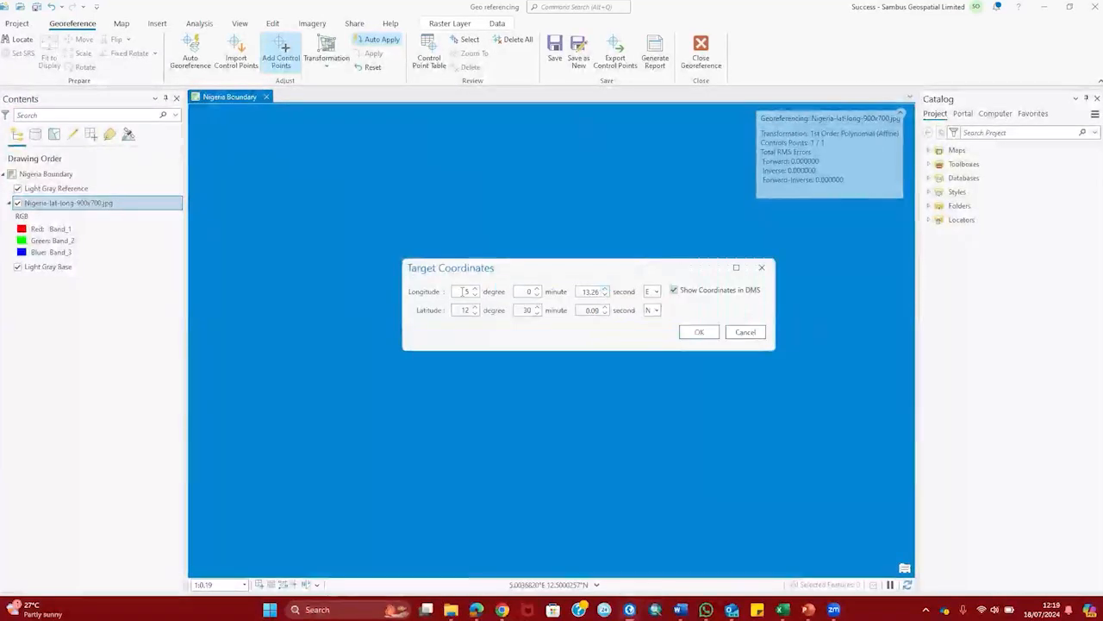
{"action": "left_click_drag", "start_coordinate": [462, 291], "coordinate": [478, 295]}
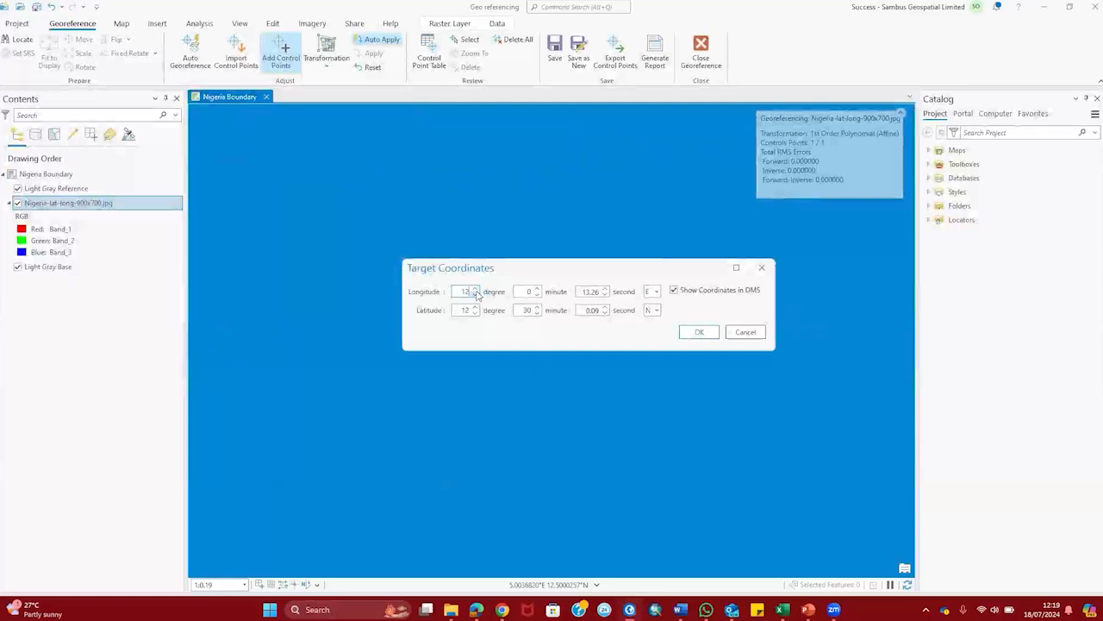
{"action": "type", "text": "30"}
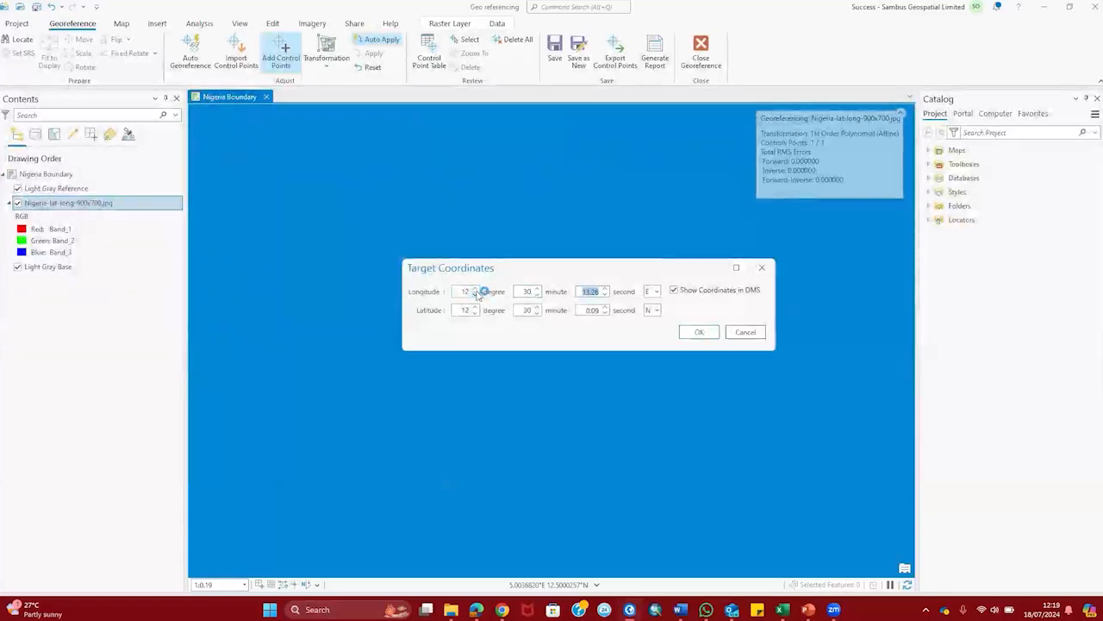
{"action": "type", "text": "0"}
{"action": "key", "text": "Tab"}
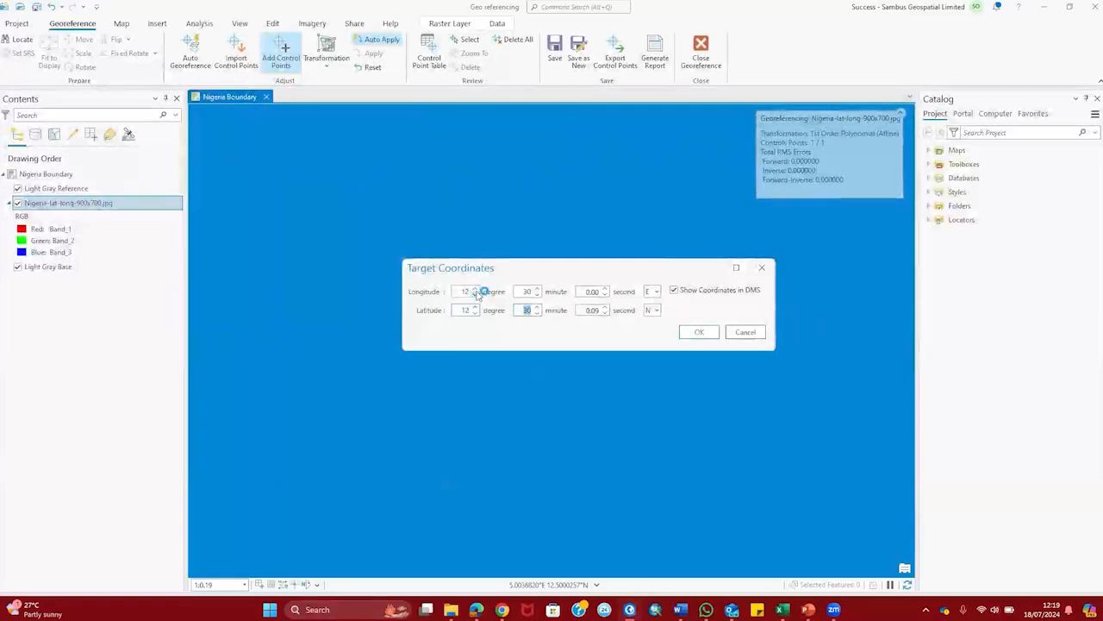
{"action": "key", "text": "Tab"}
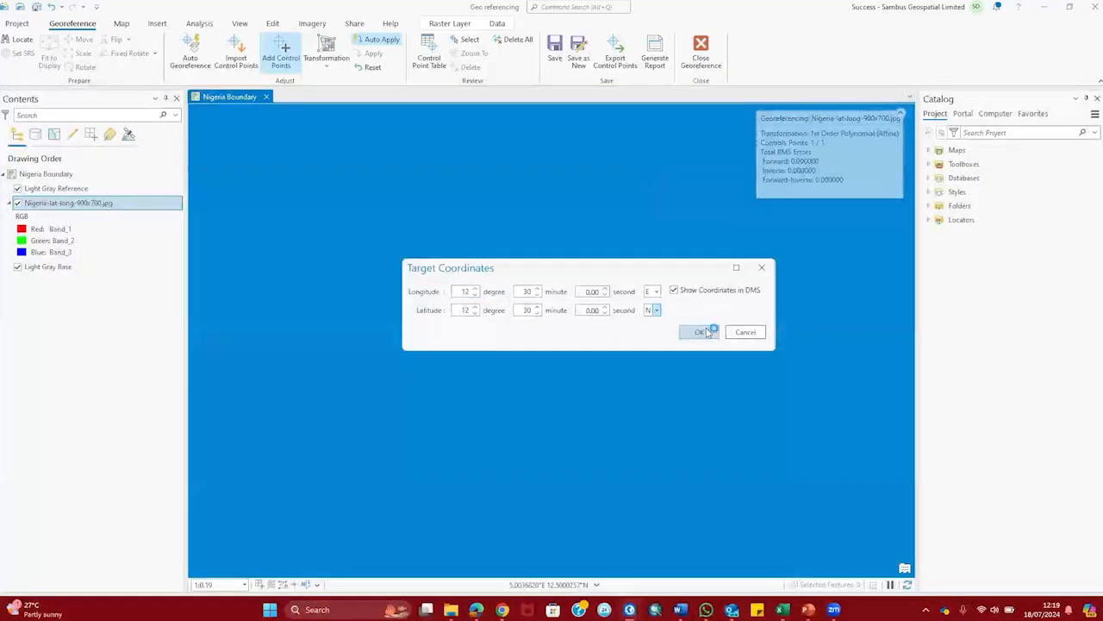
{"action": "left_click", "coordinate": [708, 333]}
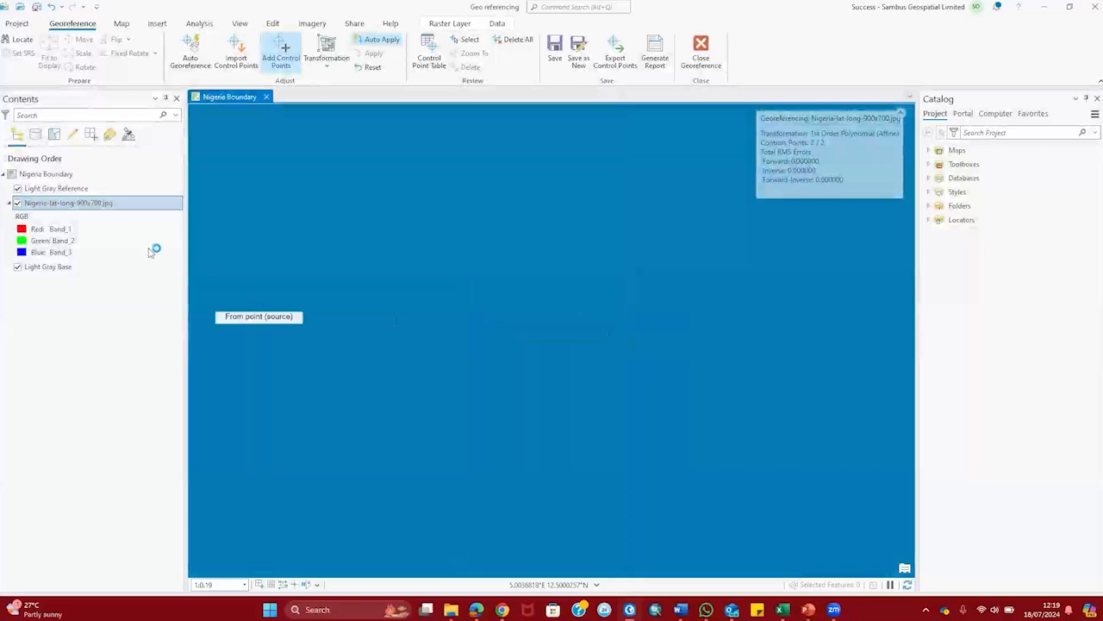
Step: Zoom back to the full scanned map, then zoom in closely on the next graticule crossing
{"action": "left_click", "coordinate": [101, 203]}
{"action": "right_click", "coordinate": [101, 203]}
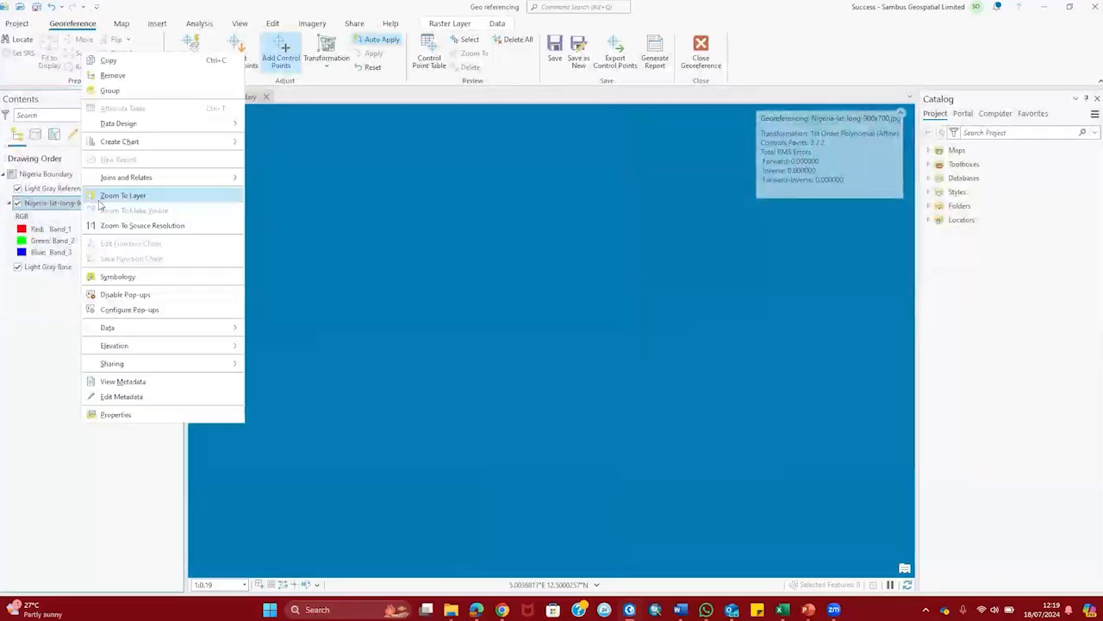
{"action": "left_click", "coordinate": [119, 196]}
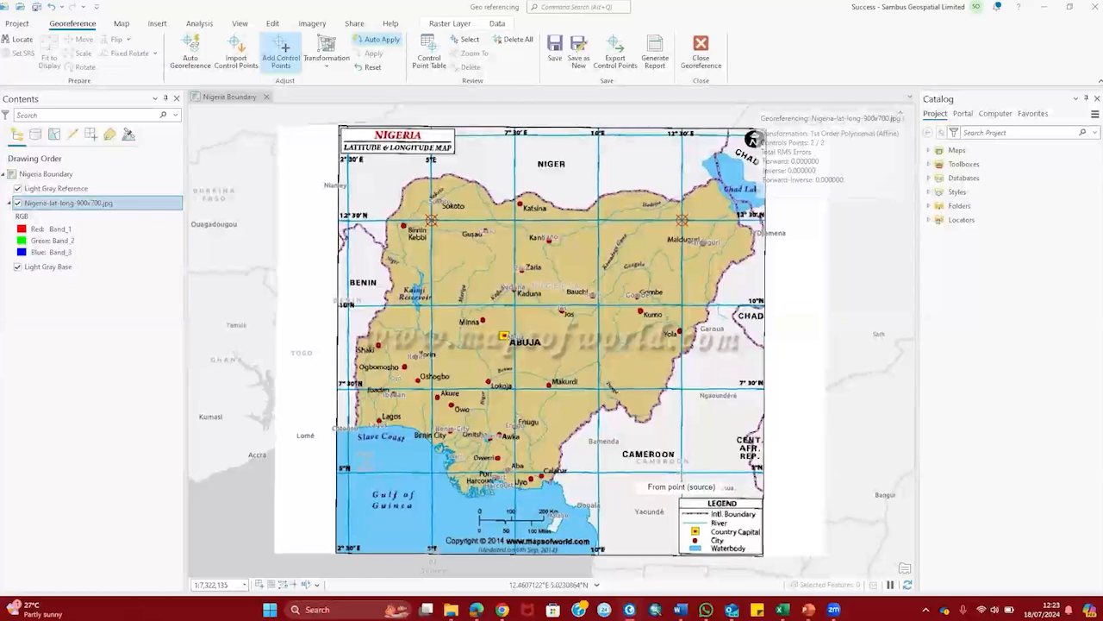
{"action": "scroll", "coordinate": [681, 472], "scroll_direction": "up", "scroll_amount": 5}
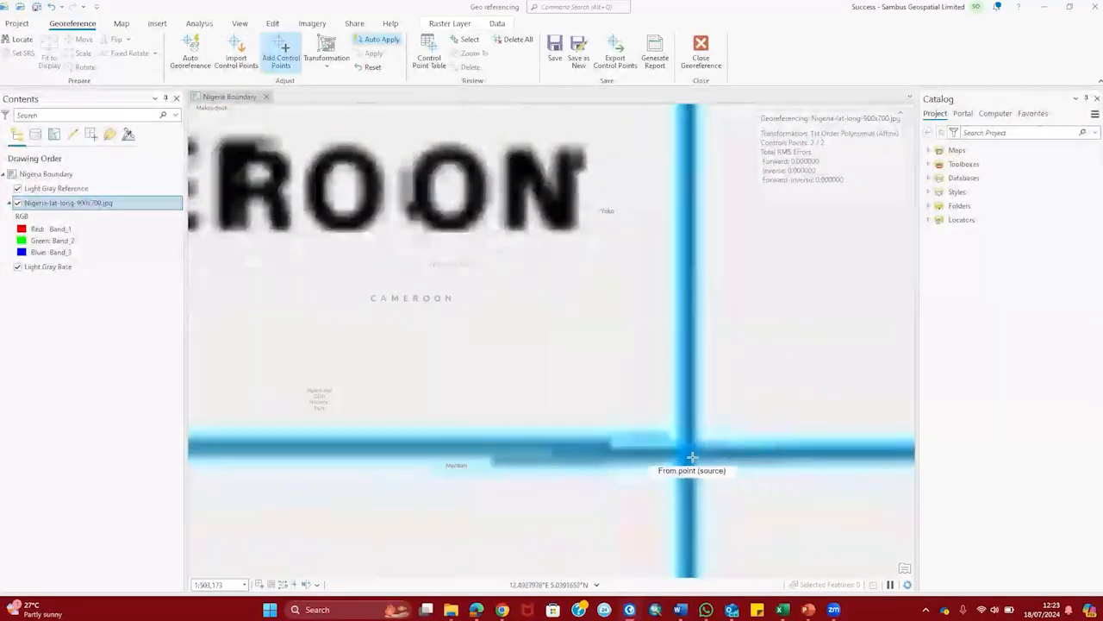
{"action": "scroll", "coordinate": [692, 455], "scroll_direction": "up", "scroll_amount": 3}
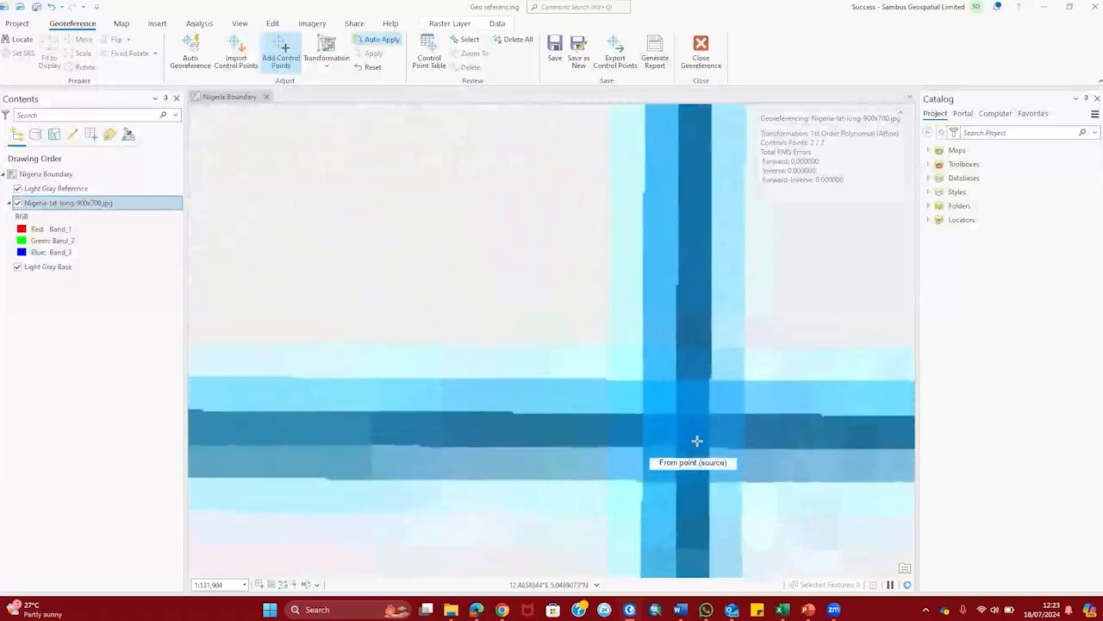
{"action": "scroll", "coordinate": [687, 429], "scroll_direction": "up", "scroll_amount": 2}
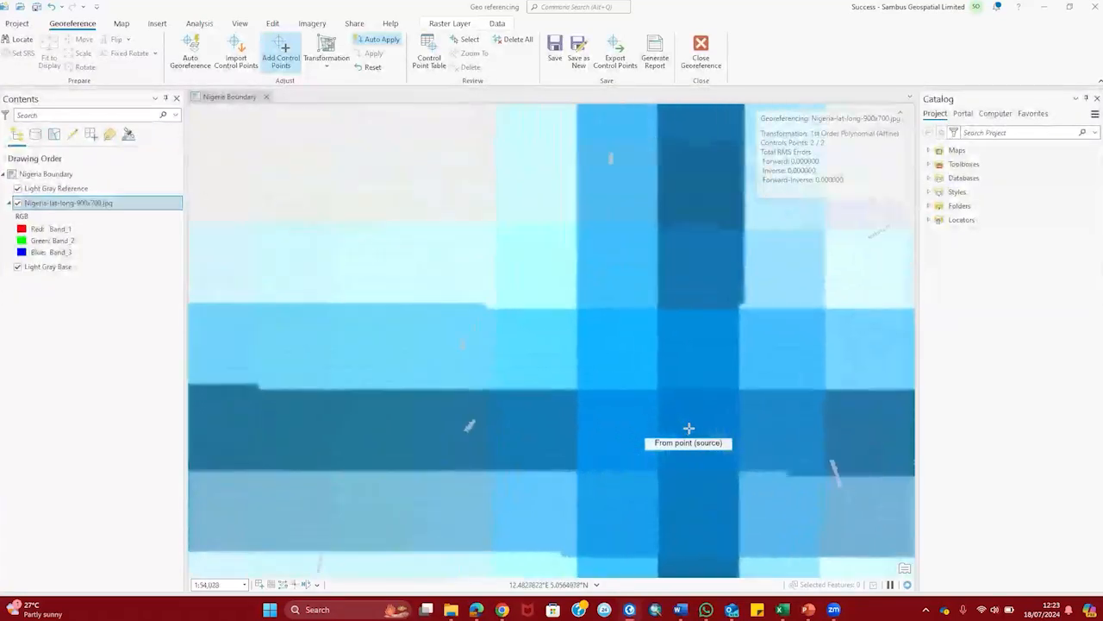
{"action": "scroll", "coordinate": [689, 424], "scroll_direction": "up", "scroll_amount": 4}
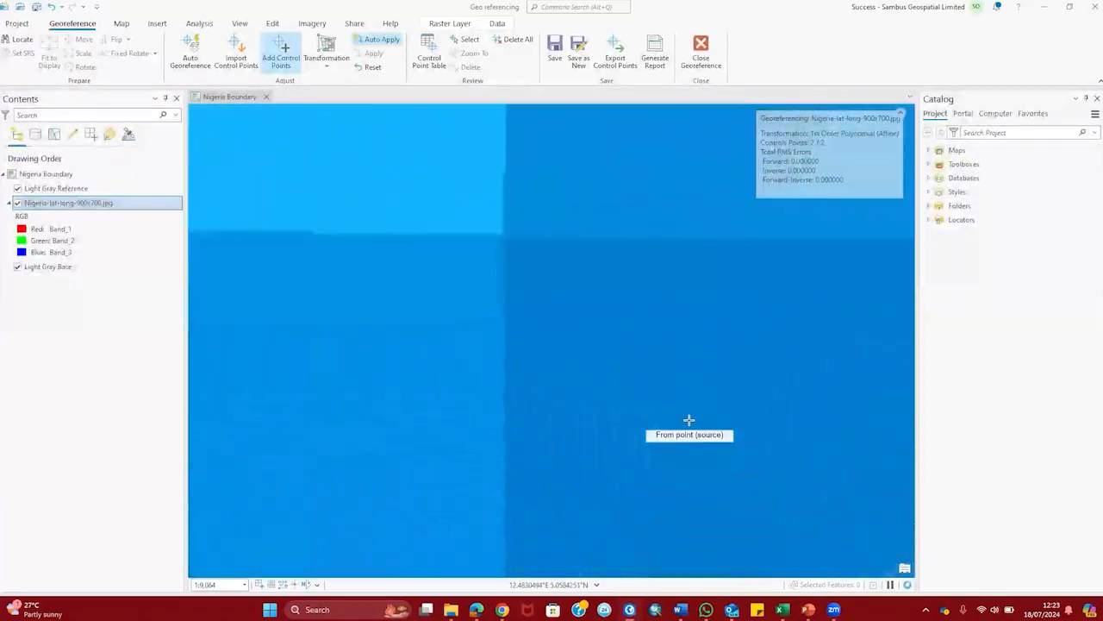
{"action": "scroll", "coordinate": [689, 420], "scroll_direction": "up", "scroll_amount": 7}
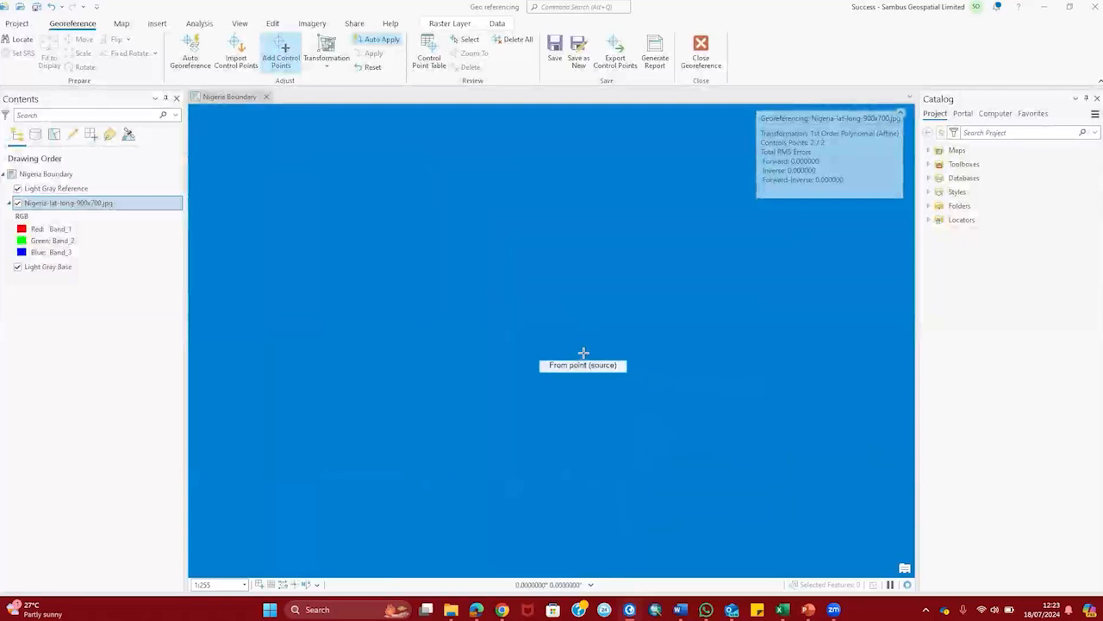
Step: Place the third control point on the crossing, targeting 12°30'0"E and 5°0'0"N in DMS
{"action": "left_click", "coordinate": [537, 325]}
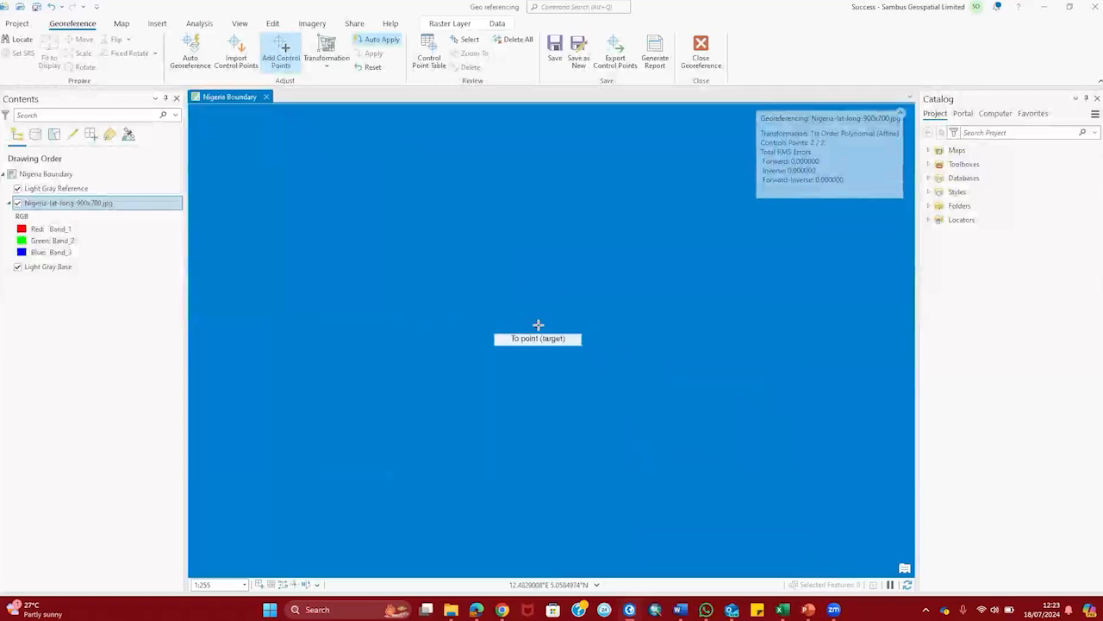
{"action": "right_click", "coordinate": [538, 325]}
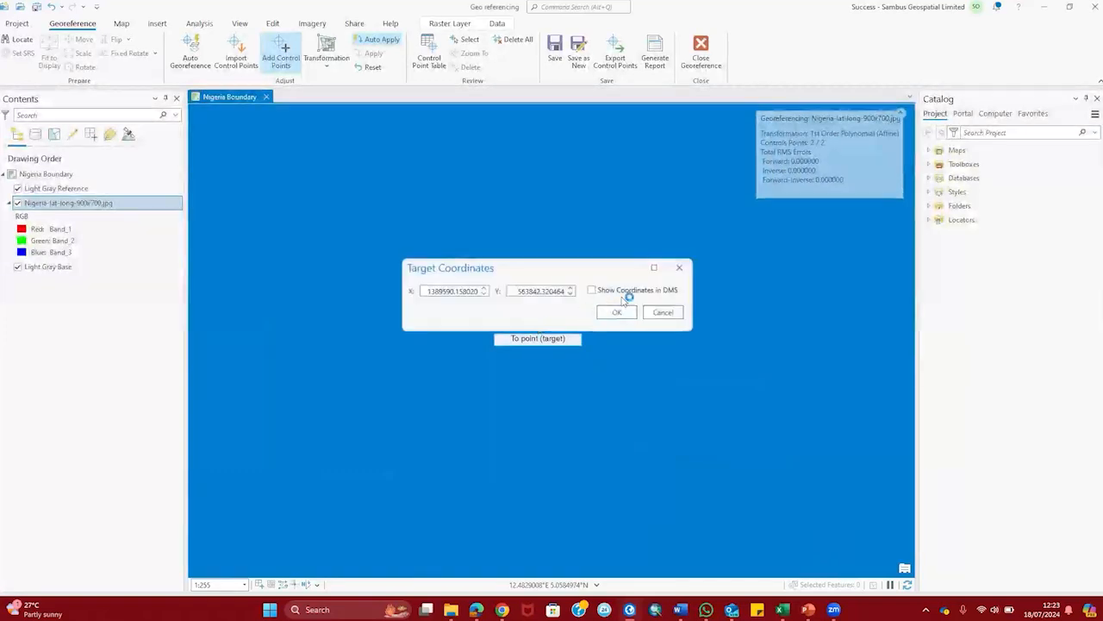
{"action": "left_click", "coordinate": [595, 291]}
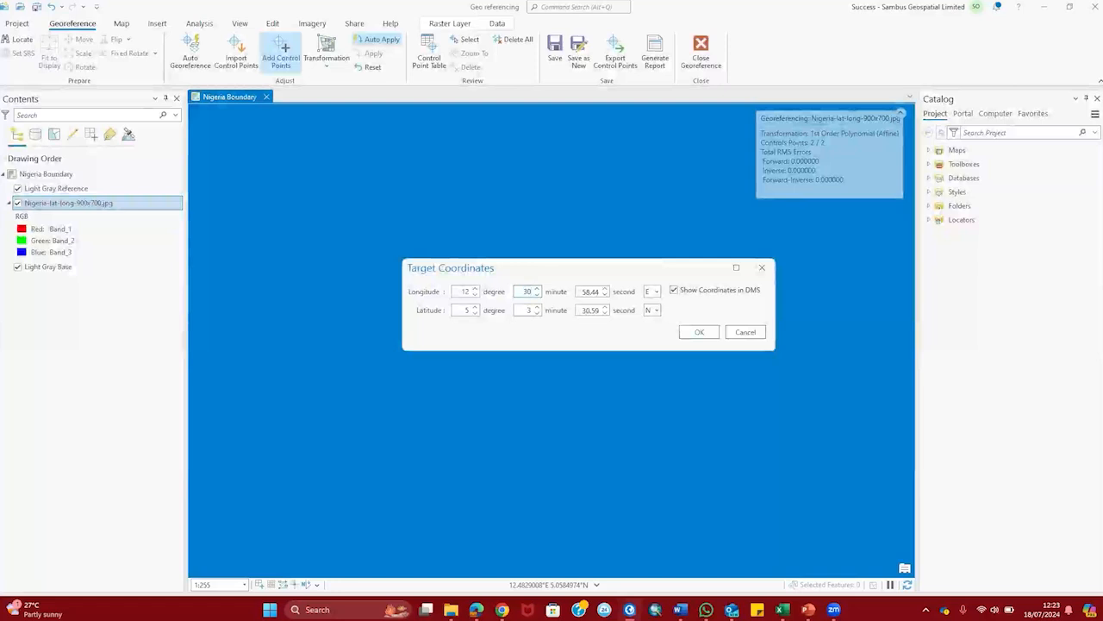
{"action": "key", "text": "Tab"}
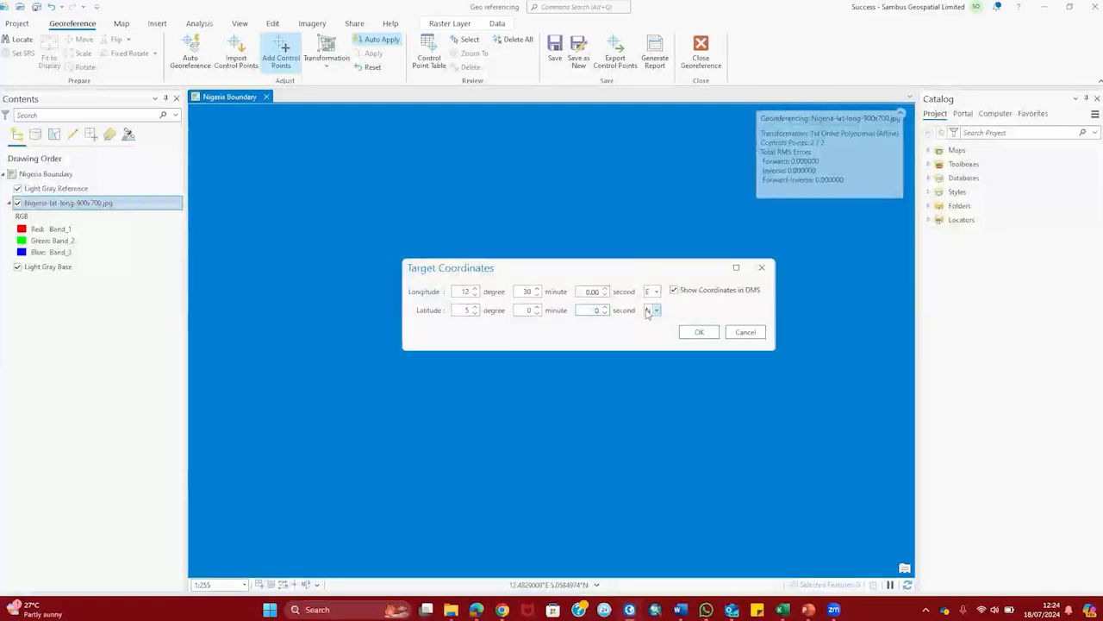
{"action": "left_click", "coordinate": [702, 334]}
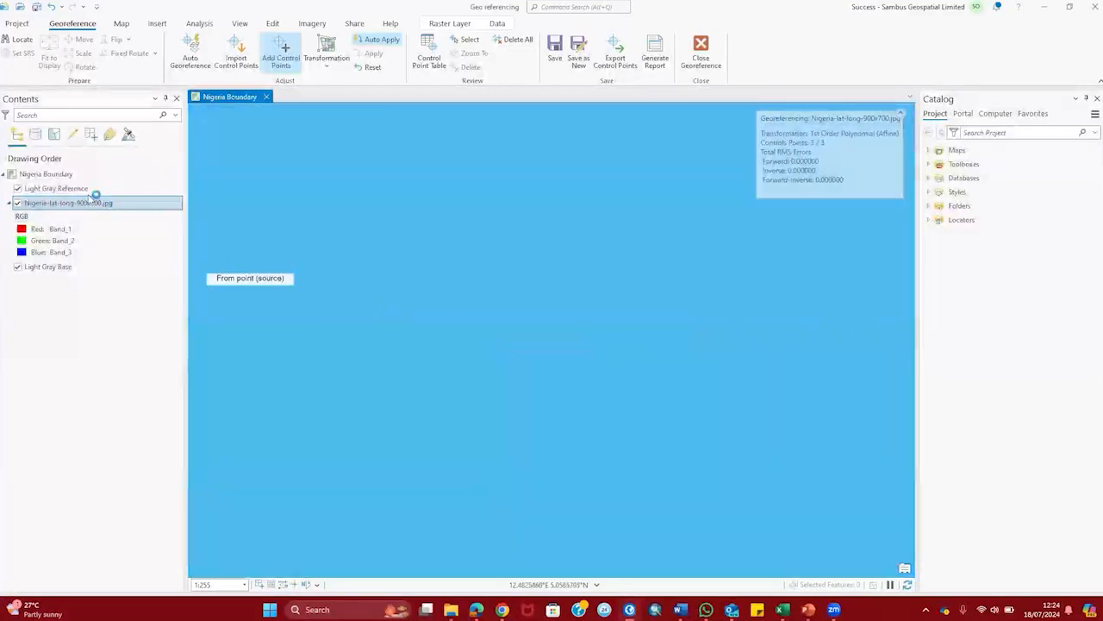
Step: Zoom to the full map, zoom into the 5°E/5°N crossing near Benin City, and mark it as source point
{"action": "right_click", "coordinate": [89, 206]}
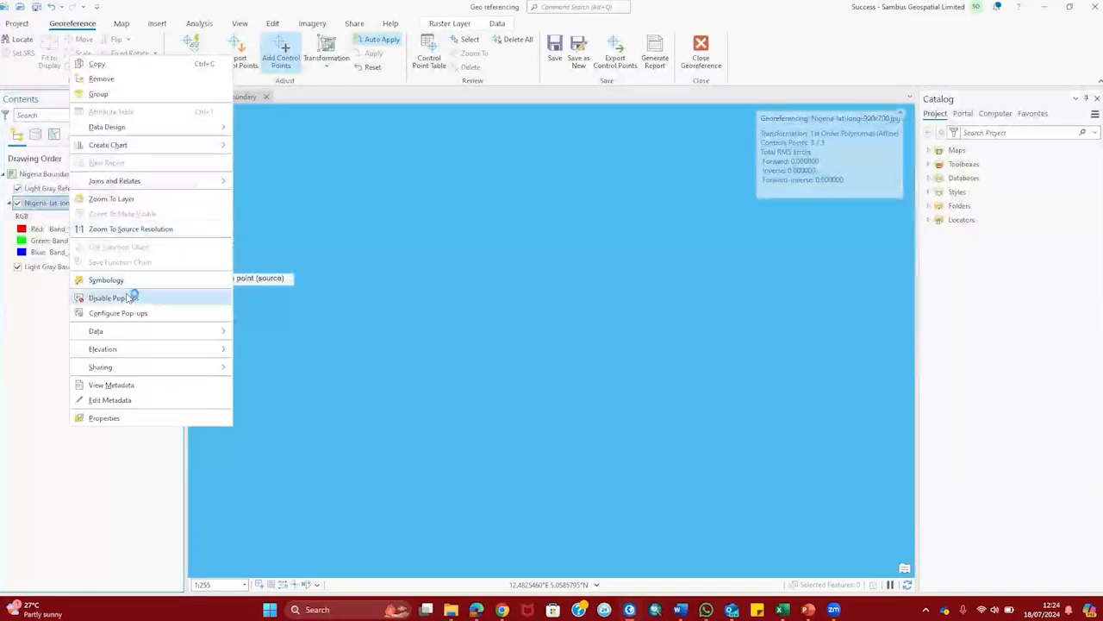
{"action": "left_click", "coordinate": [144, 199]}
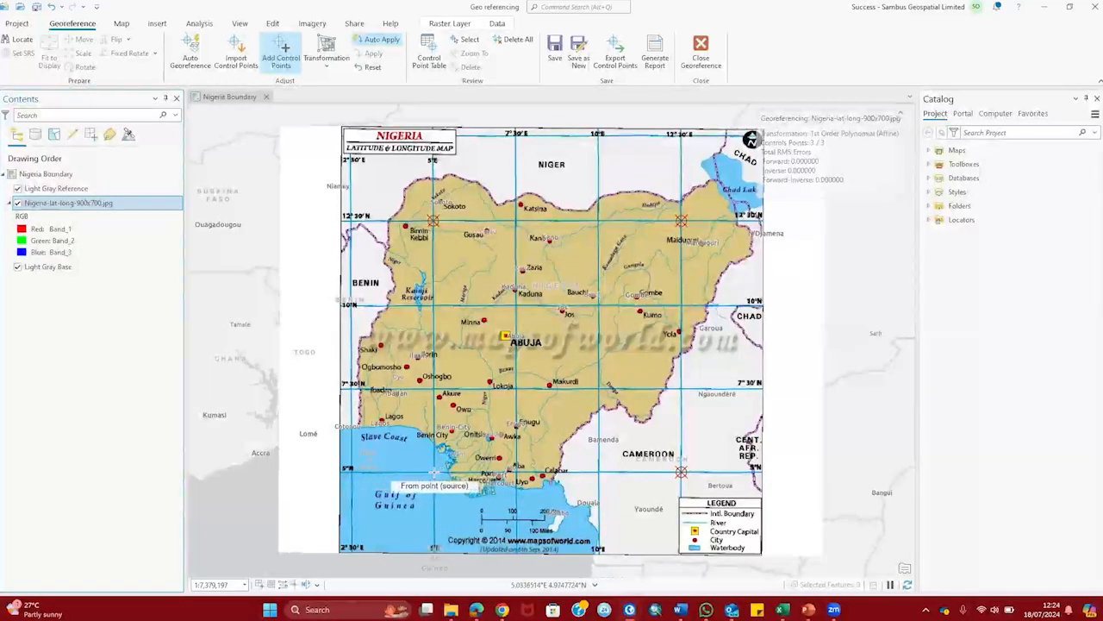
{"action": "scroll", "coordinate": [434, 472], "scroll_direction": "up", "scroll_amount": 5}
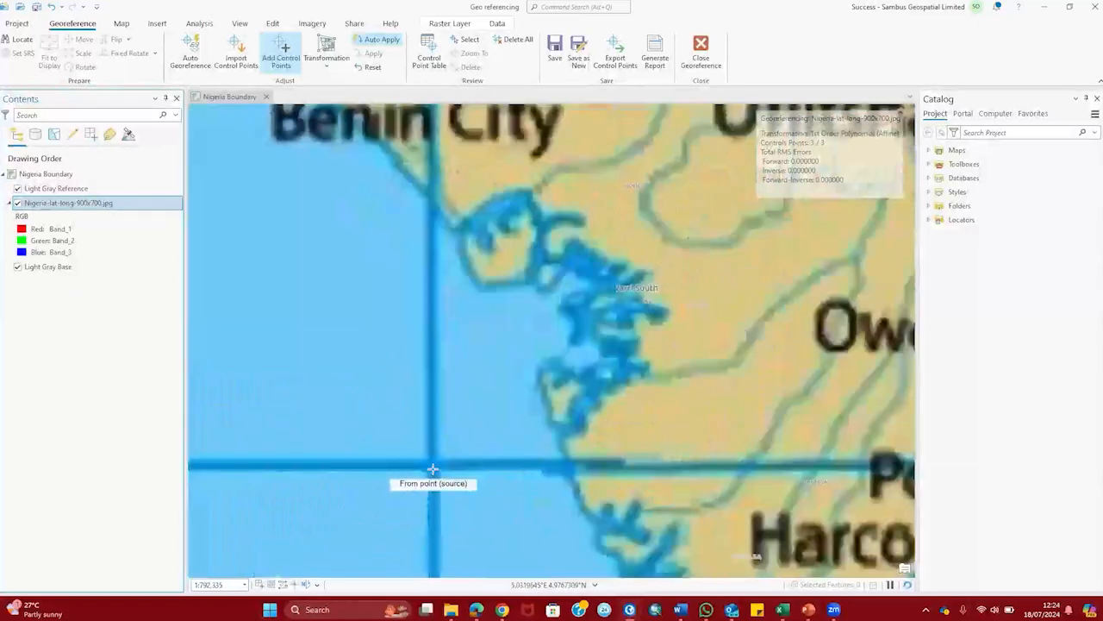
{"action": "scroll", "coordinate": [430, 465], "scroll_direction": "up", "scroll_amount": 3}
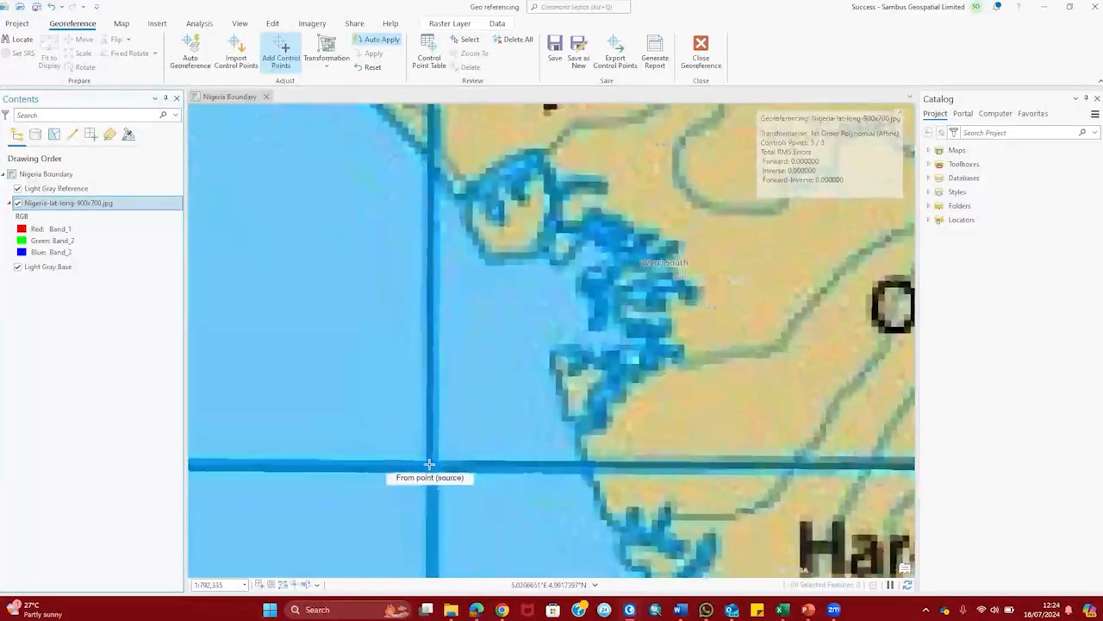
{"action": "scroll", "coordinate": [429, 464], "scroll_direction": "up", "scroll_amount": 3}
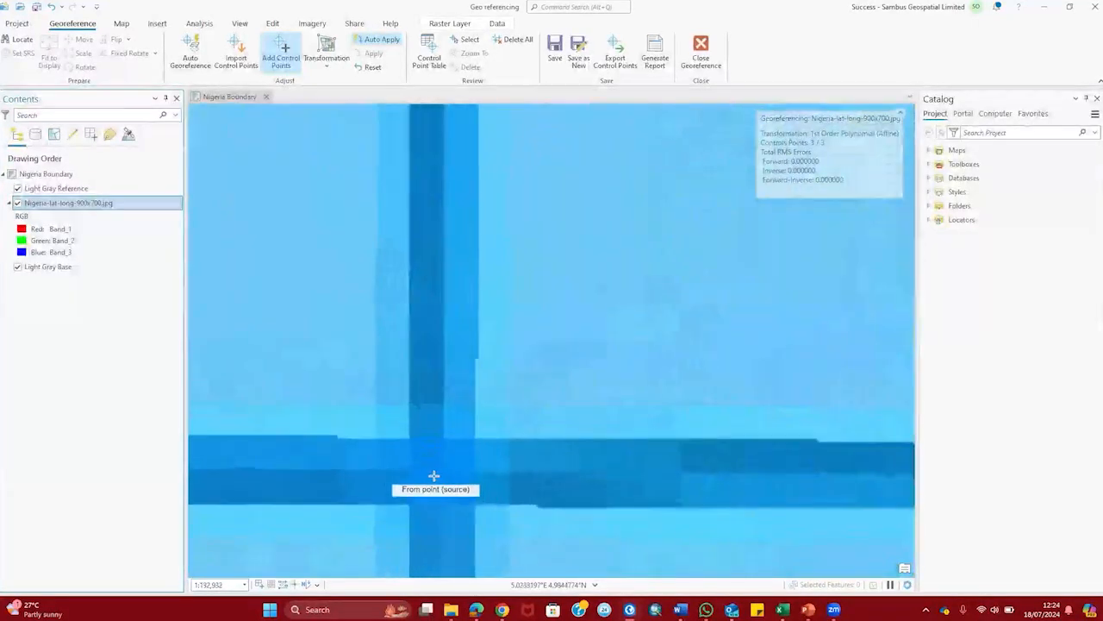
{"action": "scroll", "coordinate": [428, 468], "scroll_direction": "up", "scroll_amount": 4}
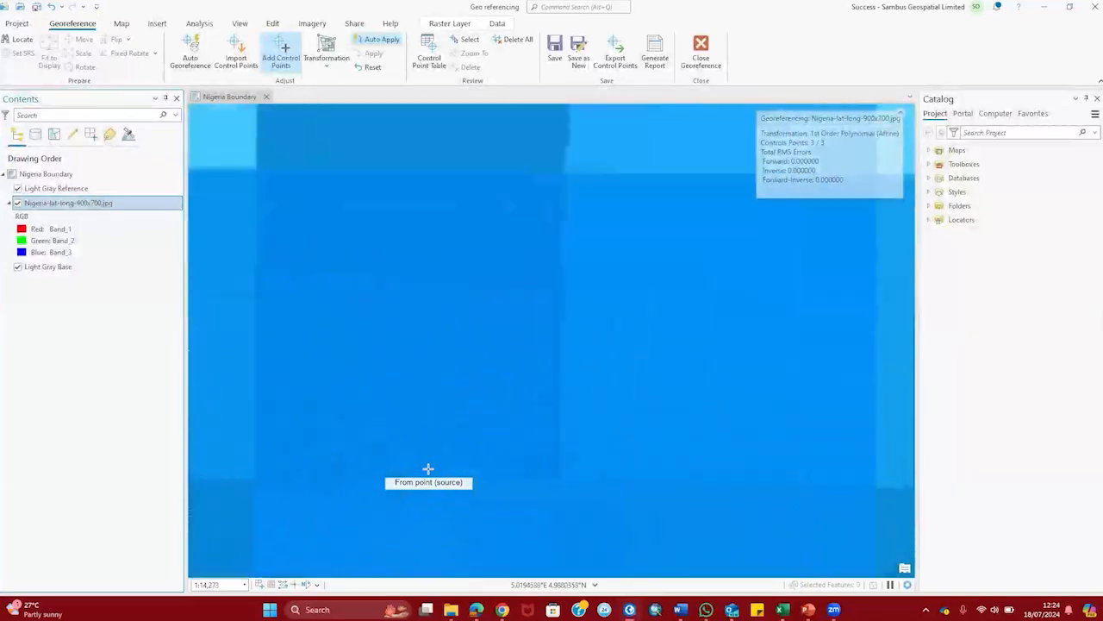
{"action": "scroll", "coordinate": [428, 469], "scroll_direction": "up", "scroll_amount": 4}
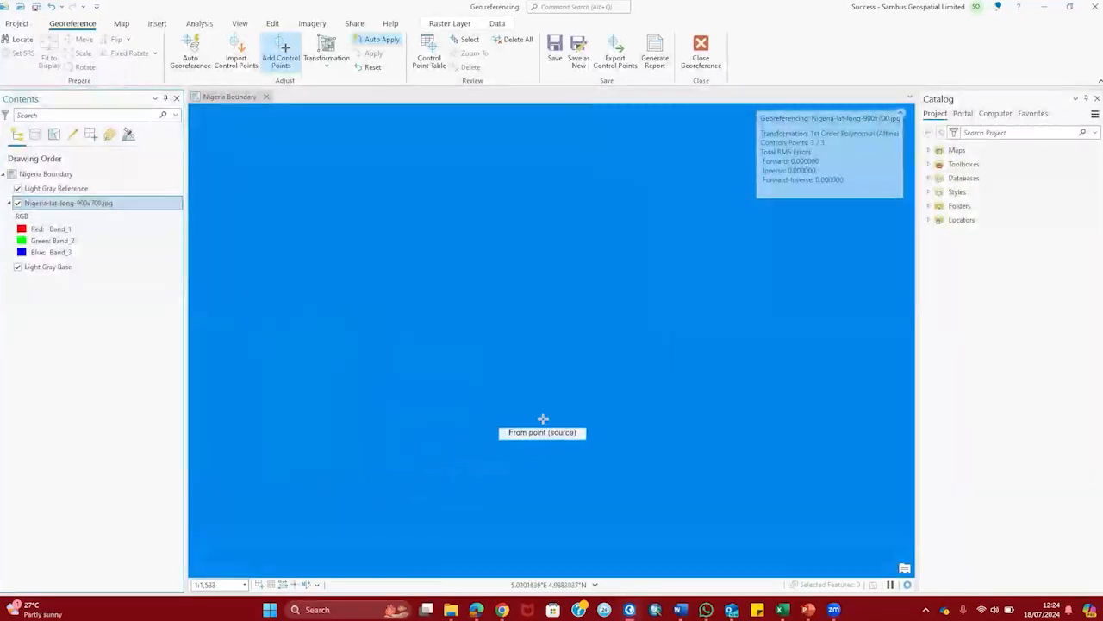
{"action": "left_click", "coordinate": [570, 338]}
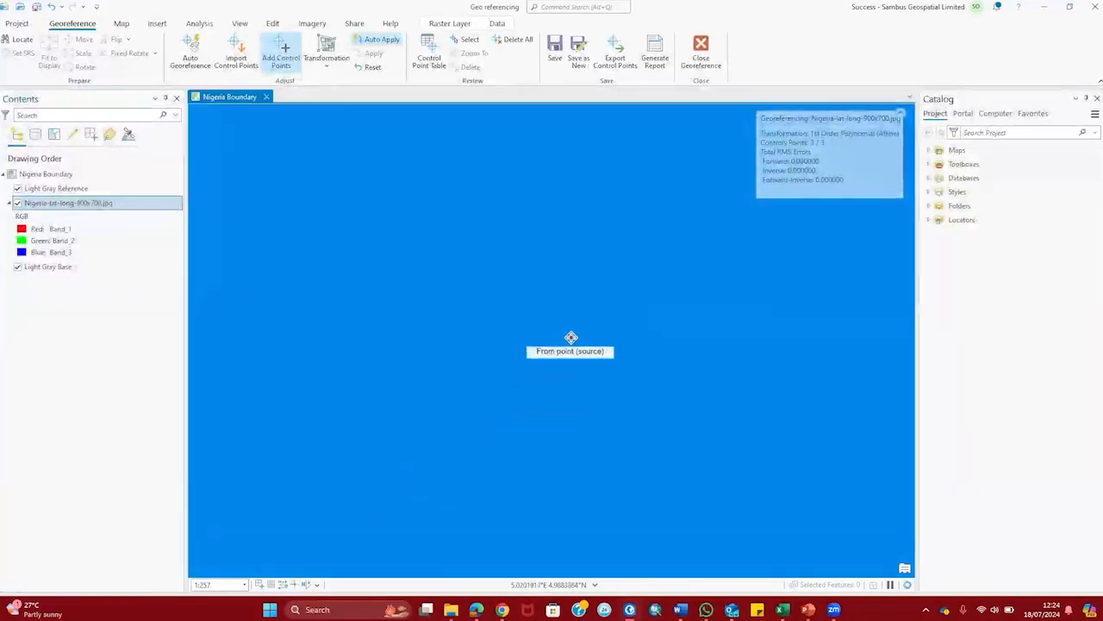
Step: Enter the fourth control point's target coordinates in DMS as 5°0′0″E, 5°0′0″N
{"action": "right_click", "coordinate": [571, 338]}
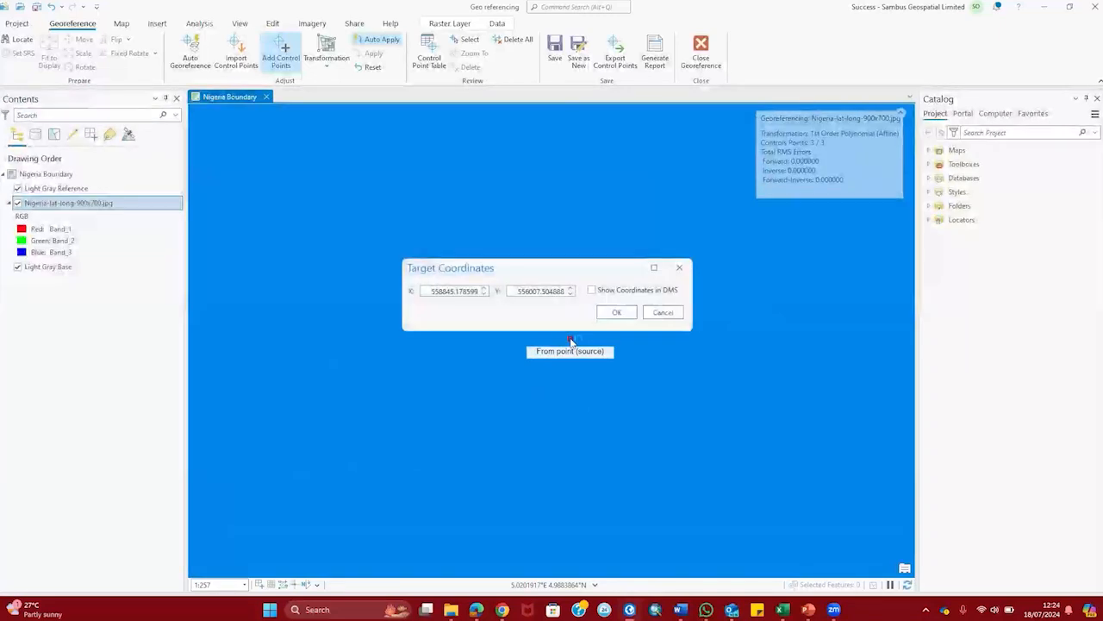
{"action": "left_click", "coordinate": [596, 290]}
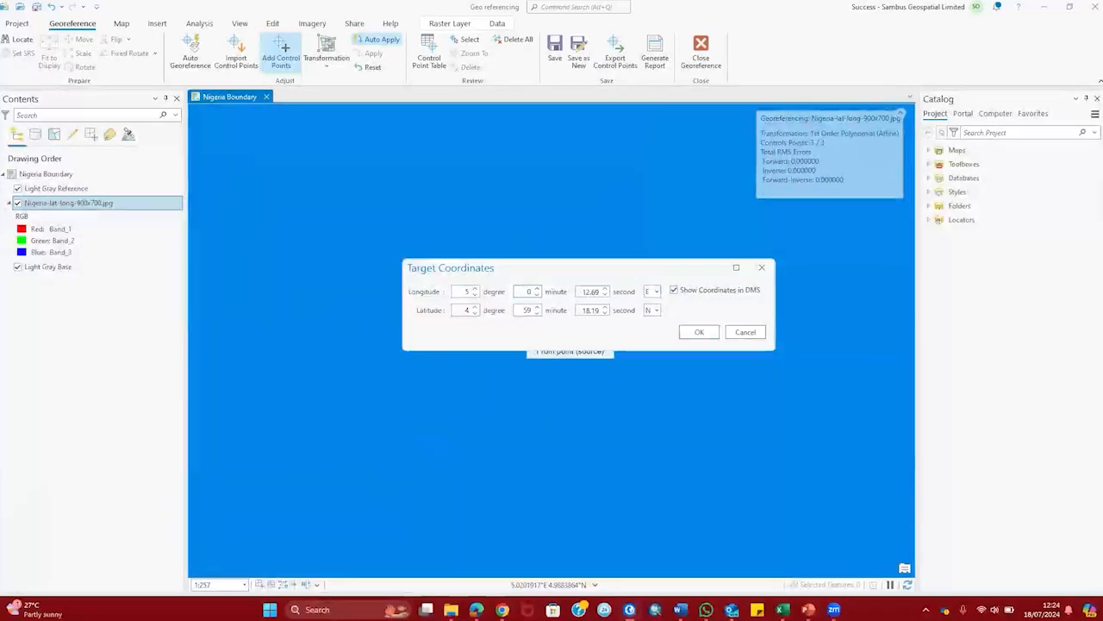
{"action": "key", "text": "Tab"}
{"action": "type", "text": "0"}
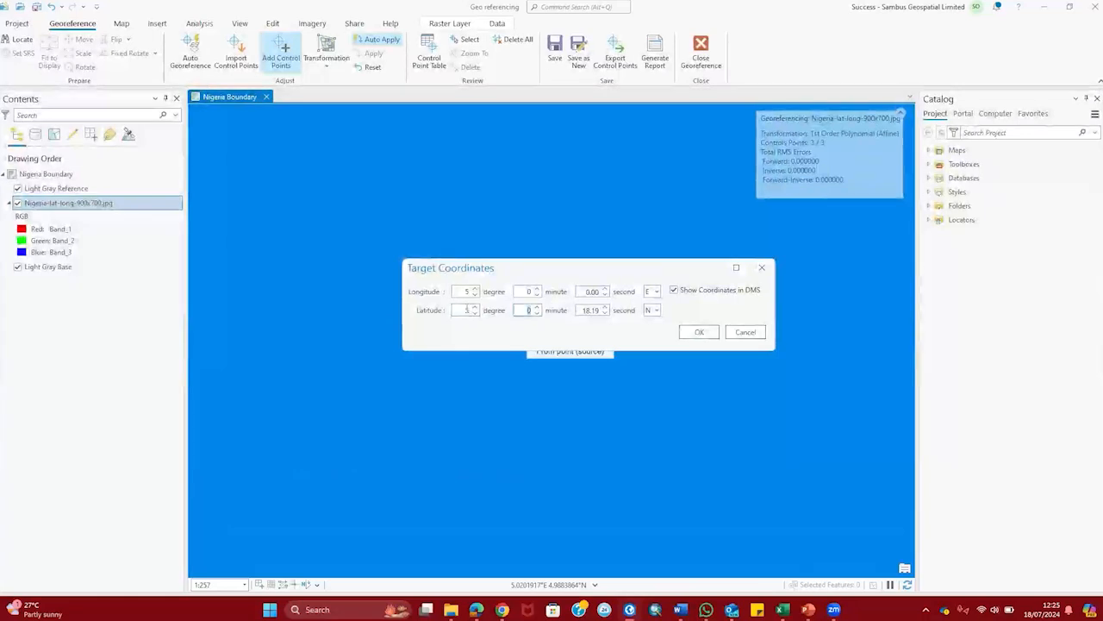
{"action": "key", "text": "Tab"}
{"action": "type", "text": "0"}
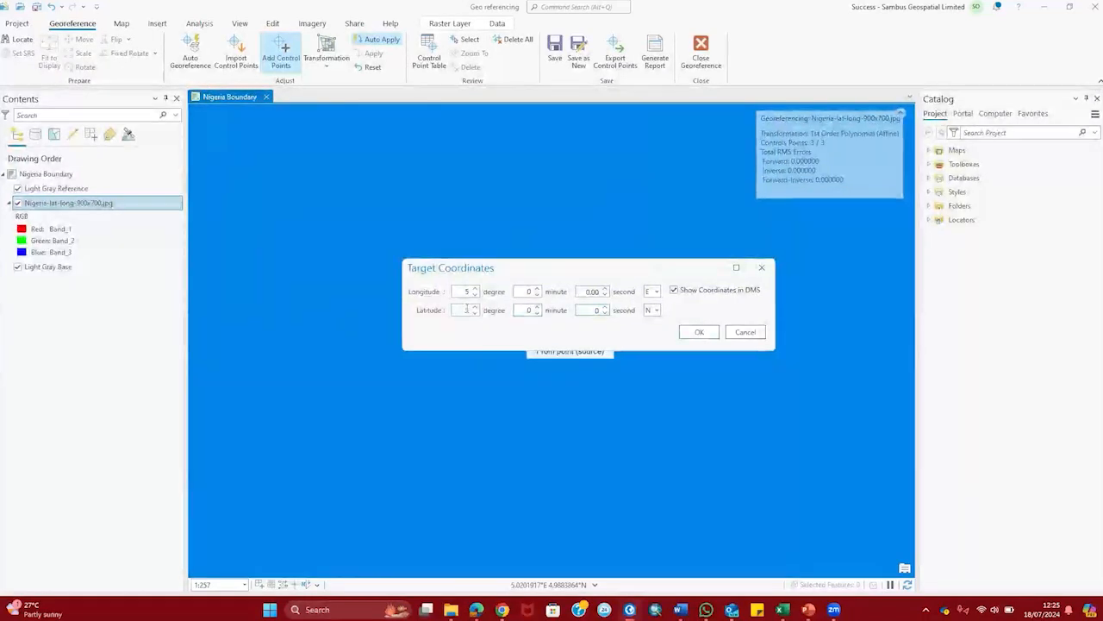
{"action": "left_click", "coordinate": [699, 334]}
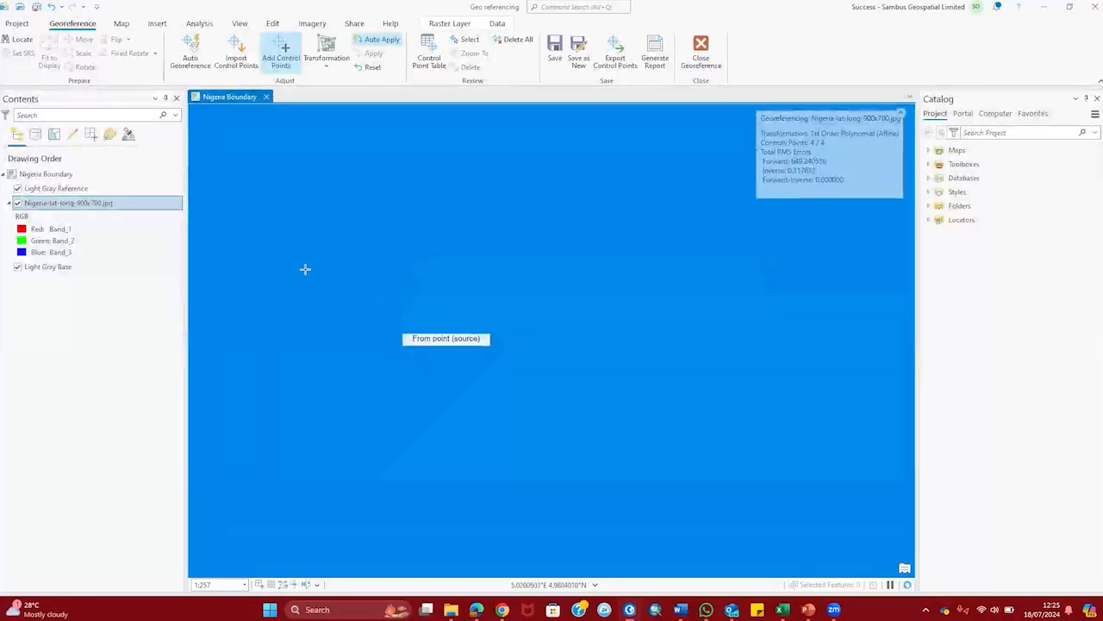
Step: Zoom to the scanned Nigeria map layer and toggle it off and on against the Light Gray basemap
{"action": "right_click", "coordinate": [152, 203]}
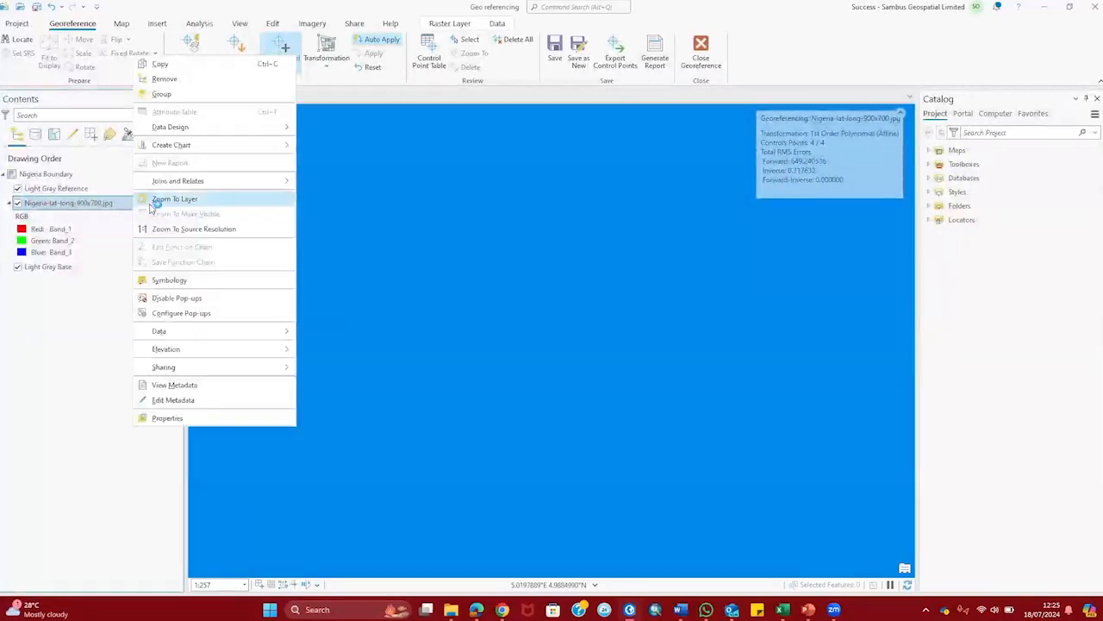
{"action": "left_click", "coordinate": [172, 199]}
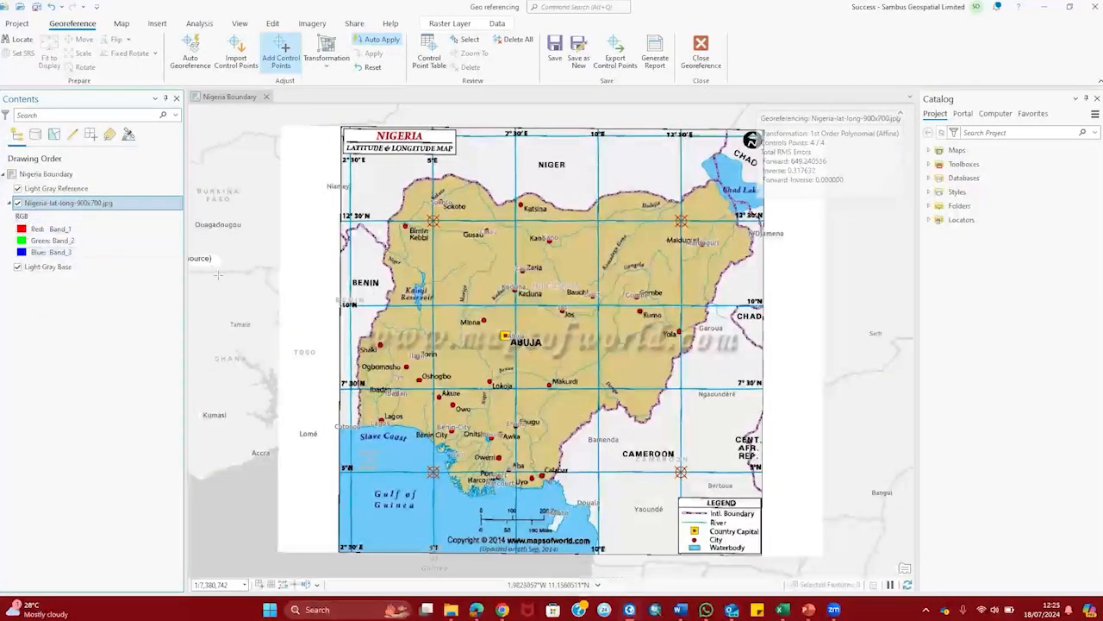
{"action": "left_click", "coordinate": [17, 203]}
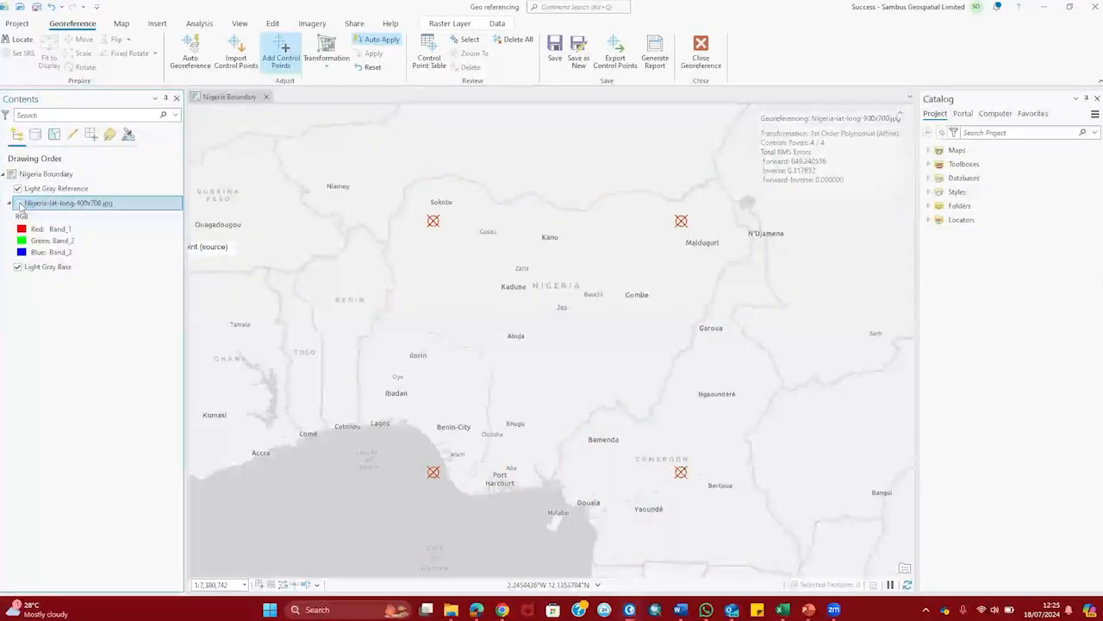
{"action": "left_click", "coordinate": [18, 204]}
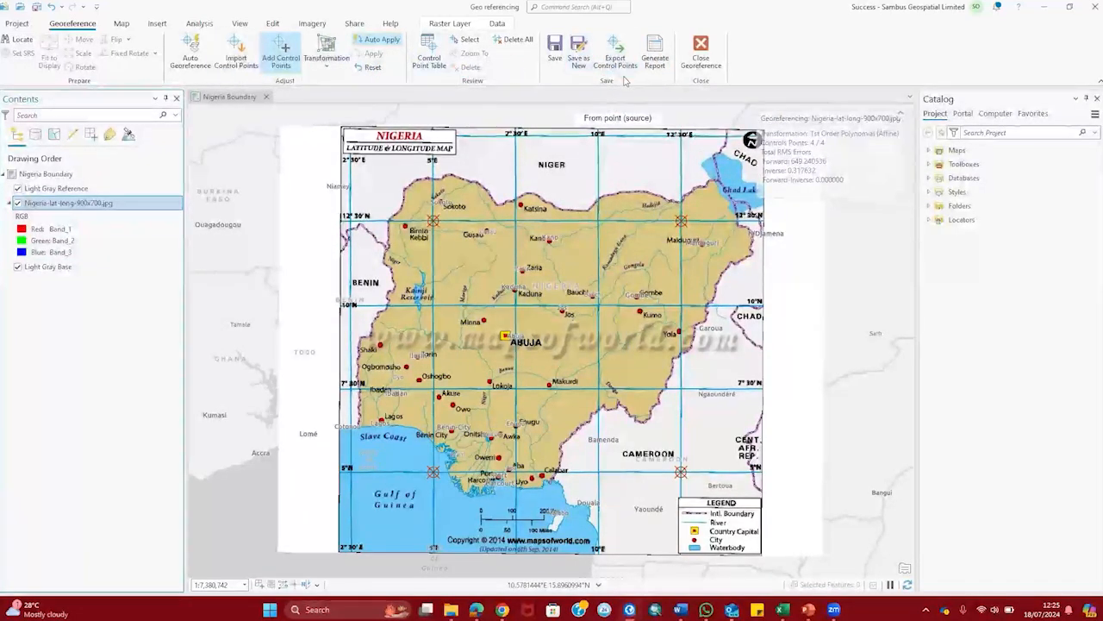
Step: Save the four-point georeferencing, close the session, and toggle the map layer to verify alignment
{"action": "left_click", "coordinate": [553, 67]}
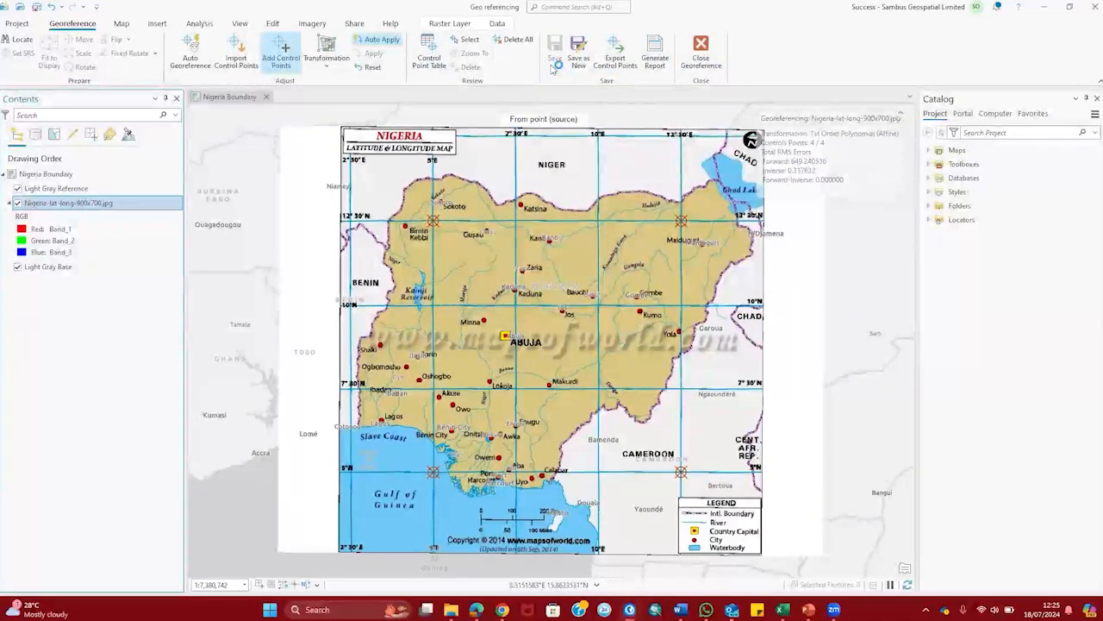
{"action": "left_click", "coordinate": [702, 53]}
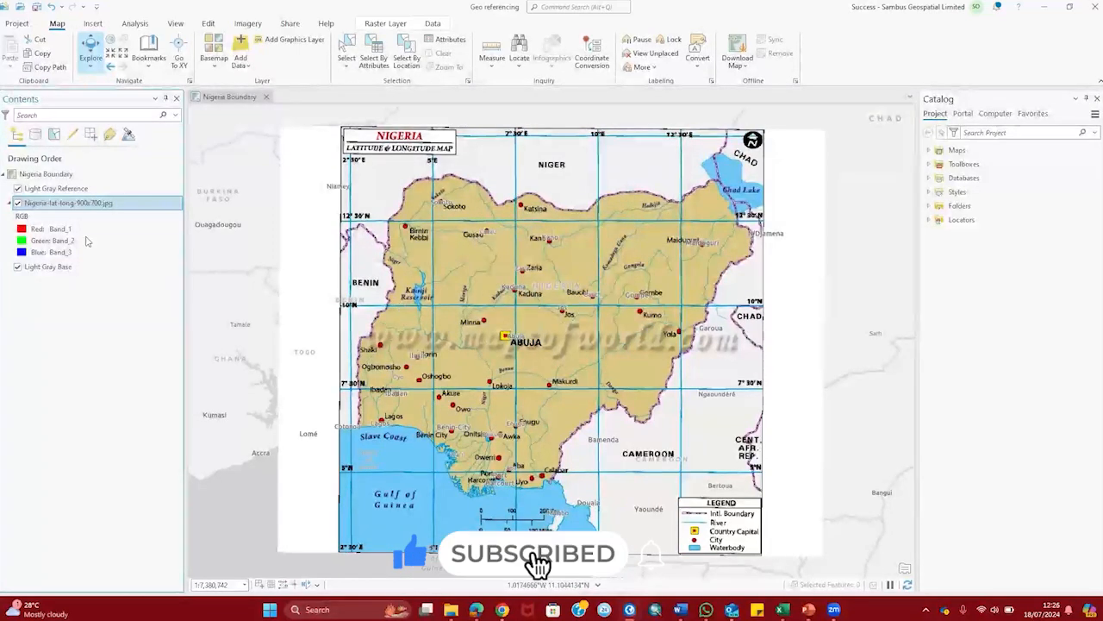
{"action": "left_click", "coordinate": [17, 202]}
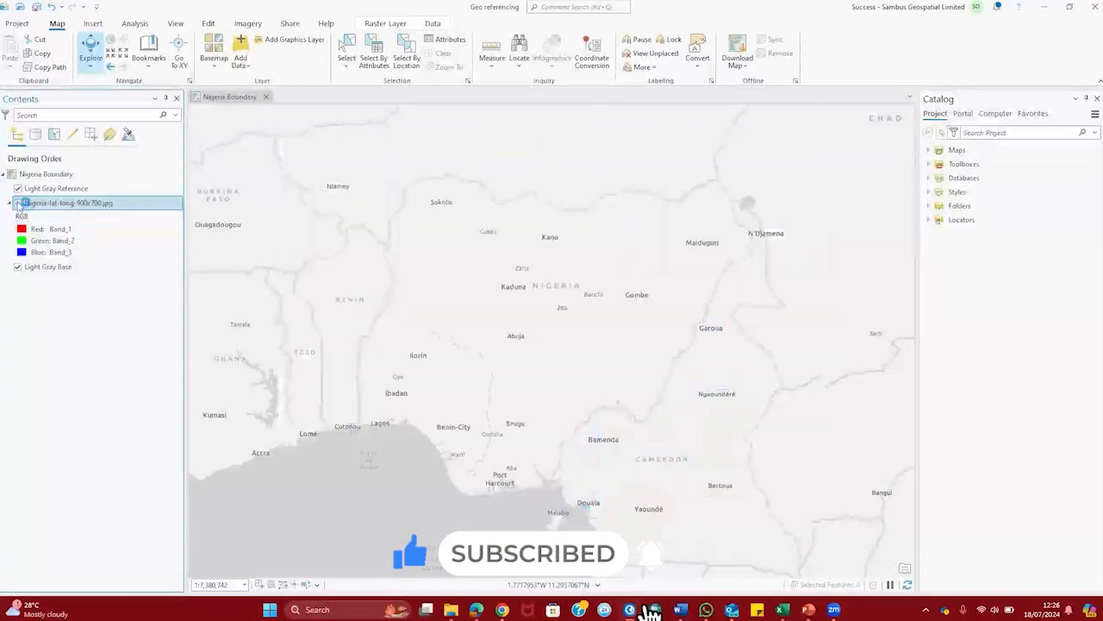
{"action": "left_click", "coordinate": [17, 202]}
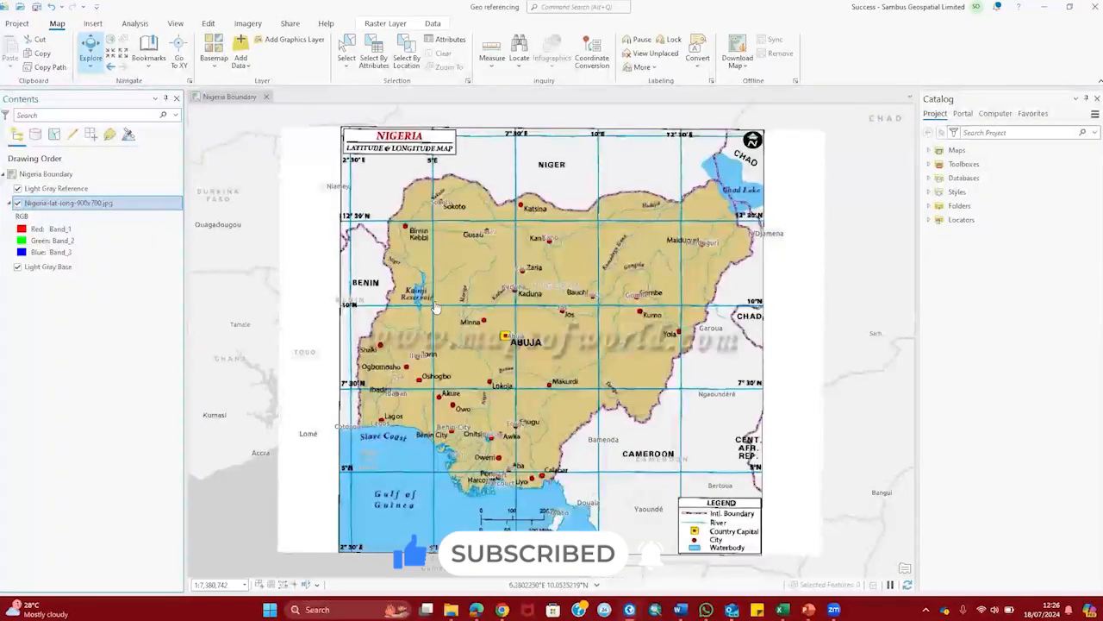